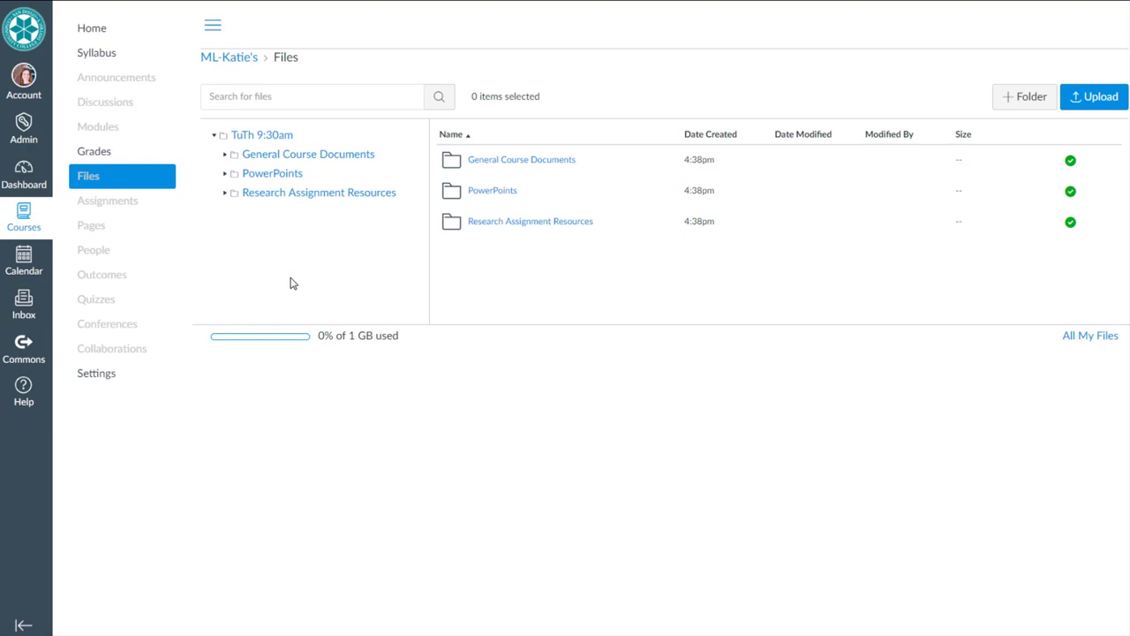
- Go from the course Files to the course home, showing the empty Modules page
{"action": "left_click", "coordinate": [109, 34]}
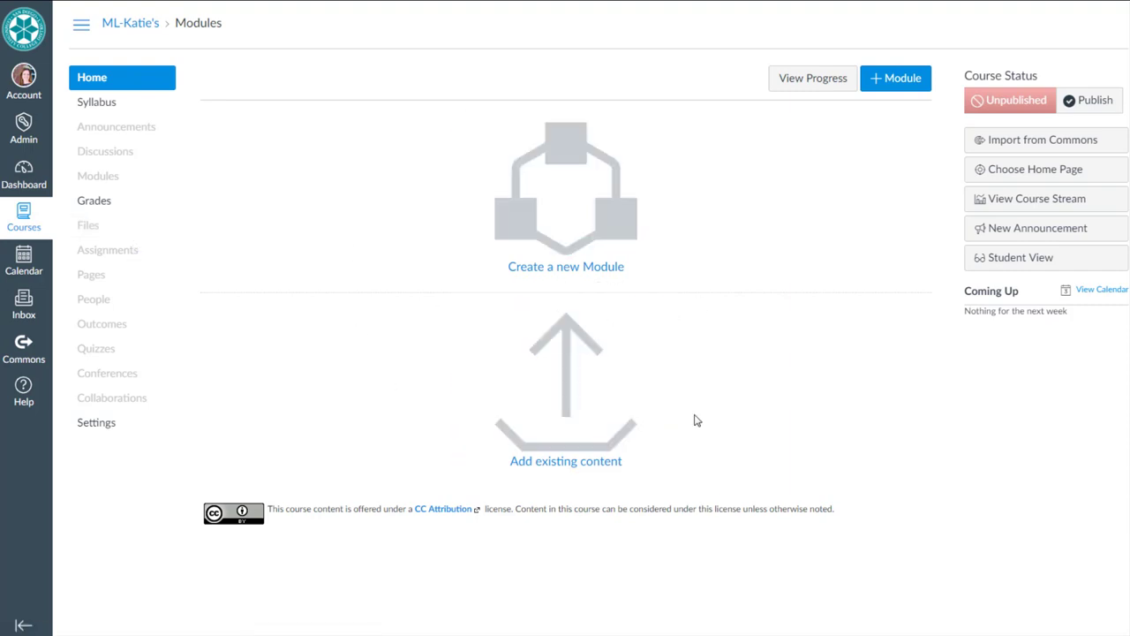
- Create a new course page titled 'Home Page' and place the cursor in its empty body
{"action": "left_click", "coordinate": [88, 283]}
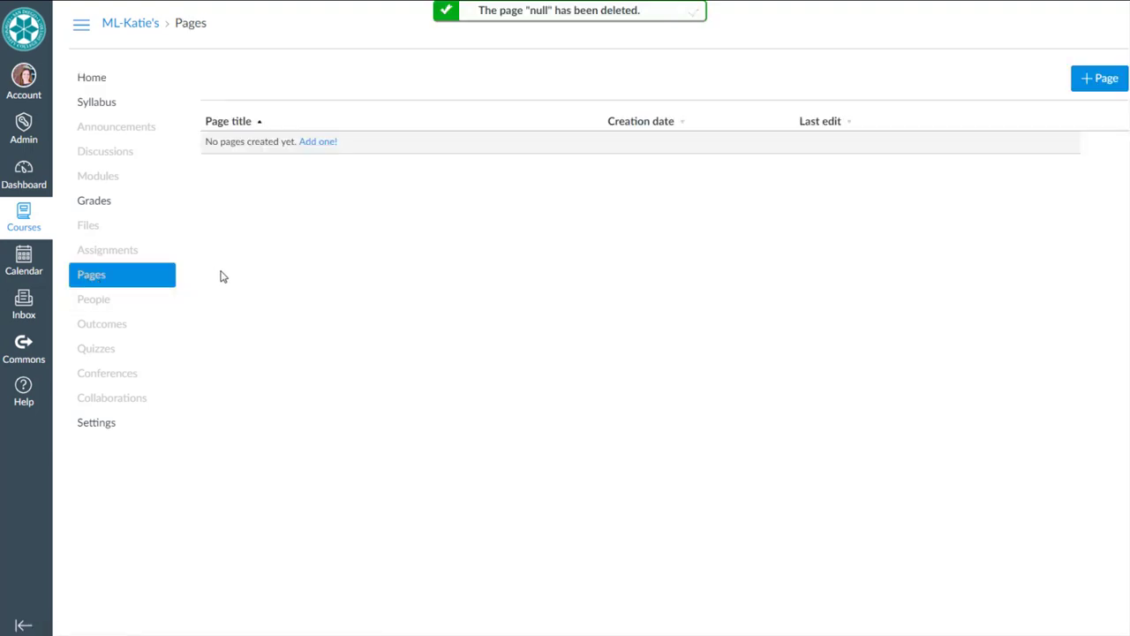
{"action": "left_click", "coordinate": [688, 14]}
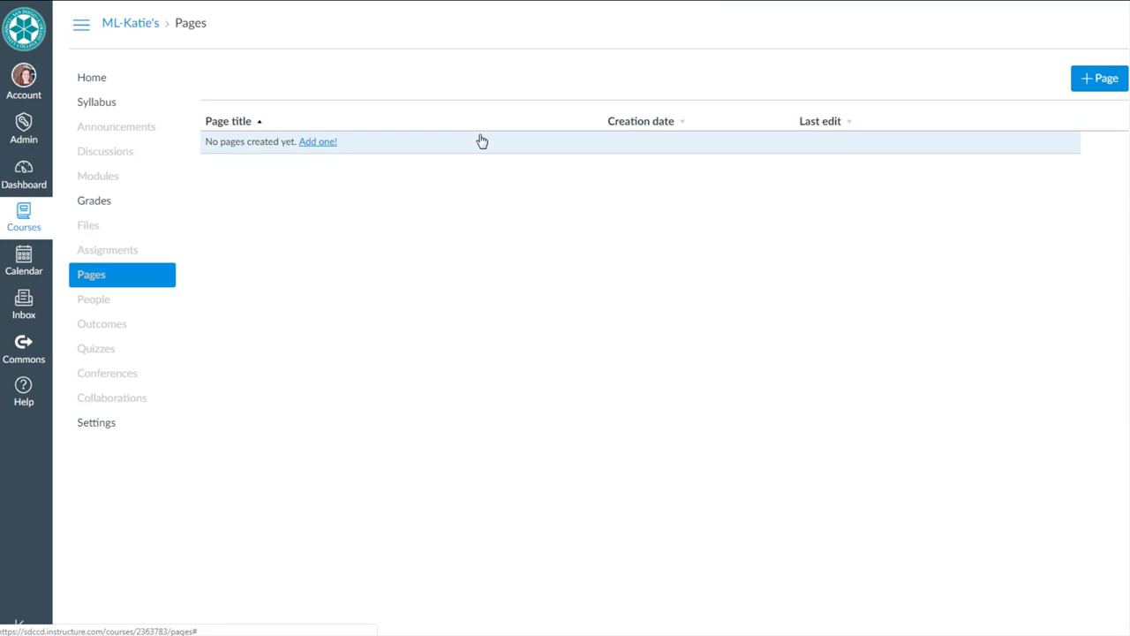
{"action": "left_click", "coordinate": [1098, 81]}
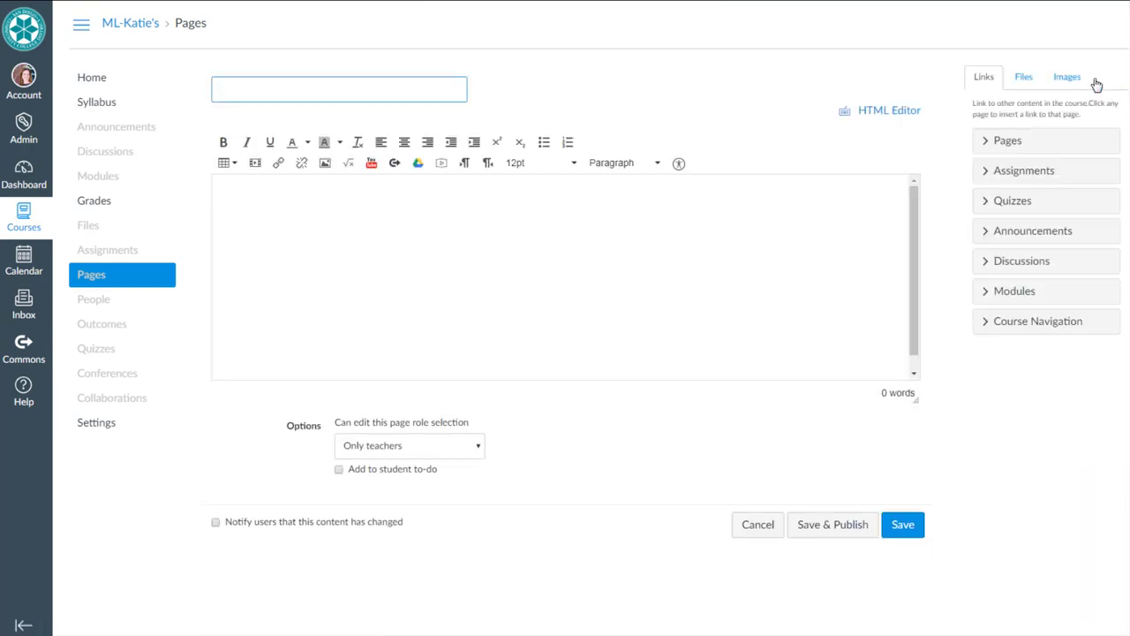
{"action": "type", "text": "Home Page"}
{"action": "left_click", "coordinate": [569, 245]}
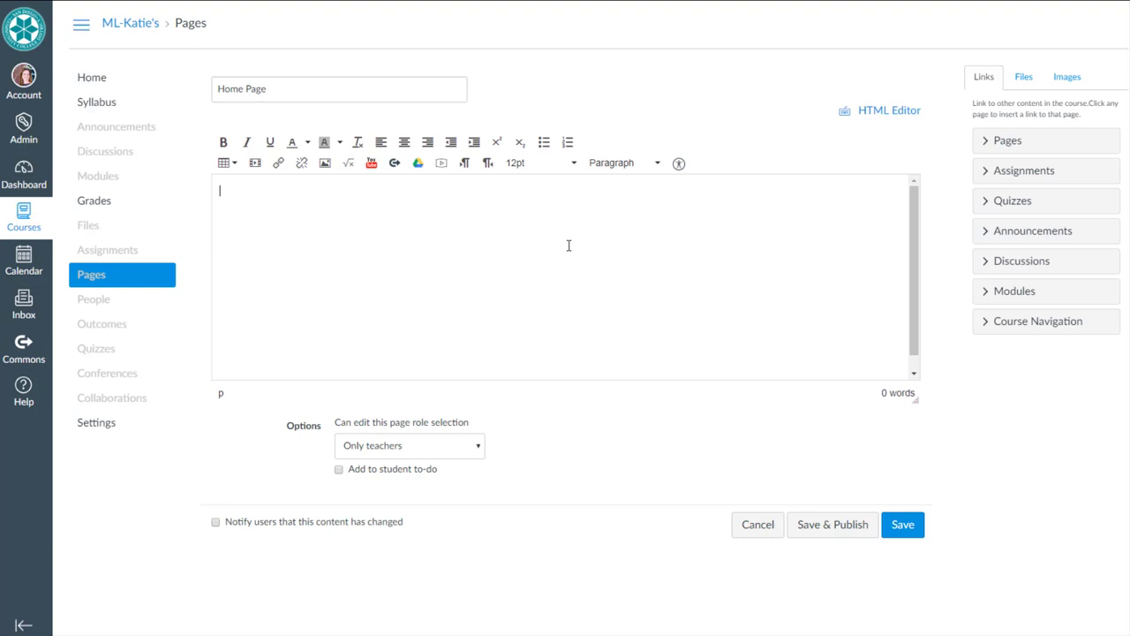
- List the sidebar course files and preview the General Course Documents, PowerPoints and Research Assignment Resources folders
{"action": "left_click", "coordinate": [1024, 78]}
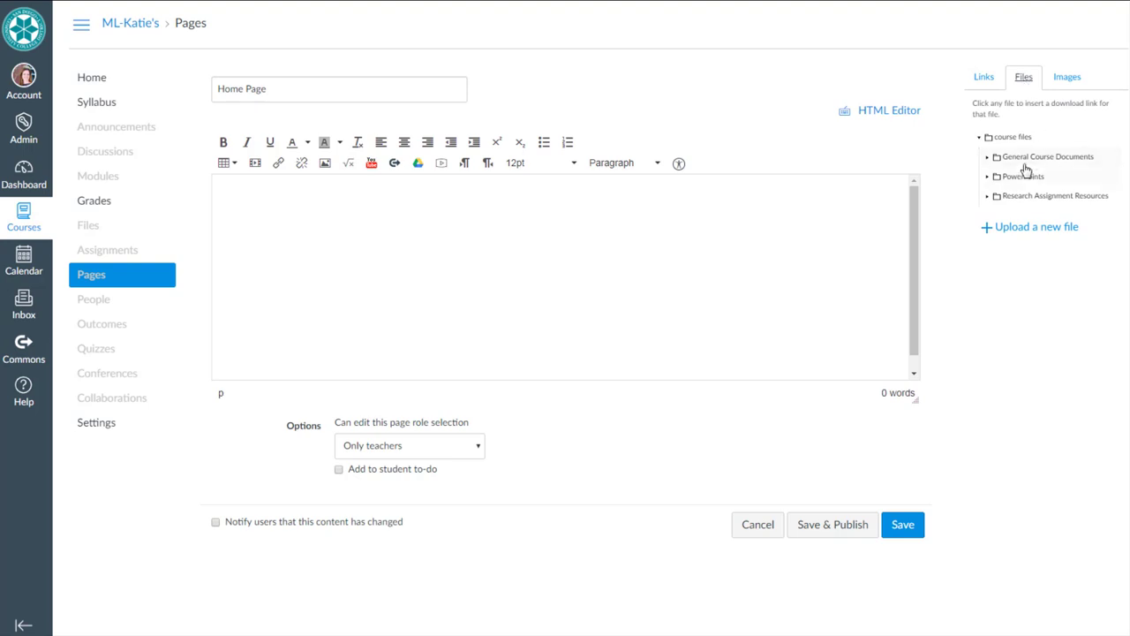
{"action": "left_click", "coordinate": [987, 158]}
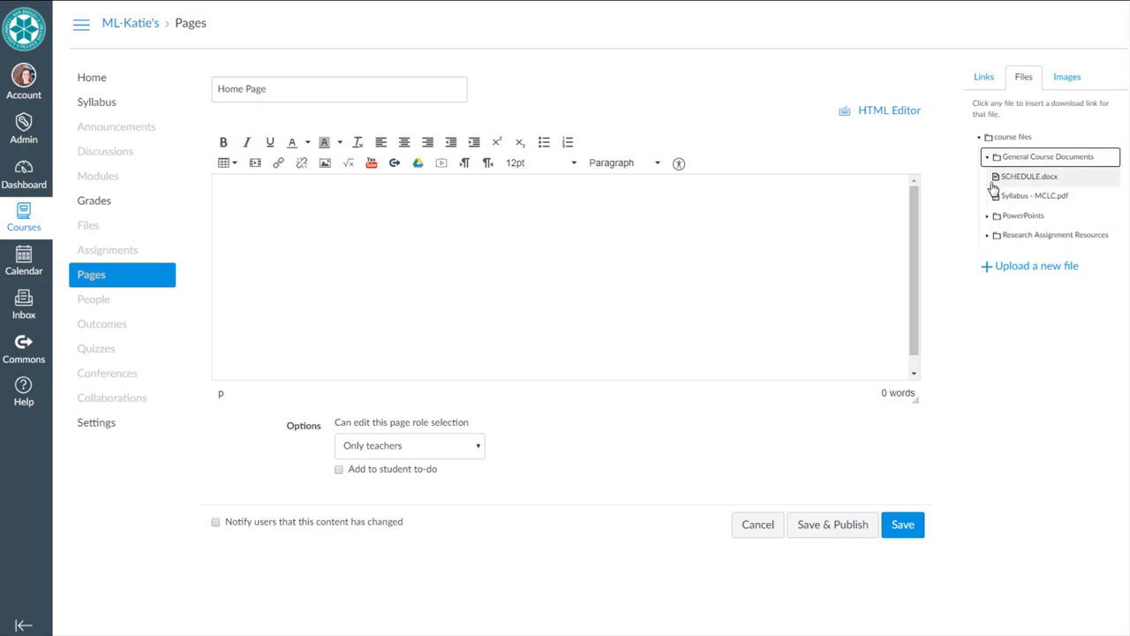
{"action": "left_click", "coordinate": [987, 159]}
{"action": "left_click", "coordinate": [989, 177]}
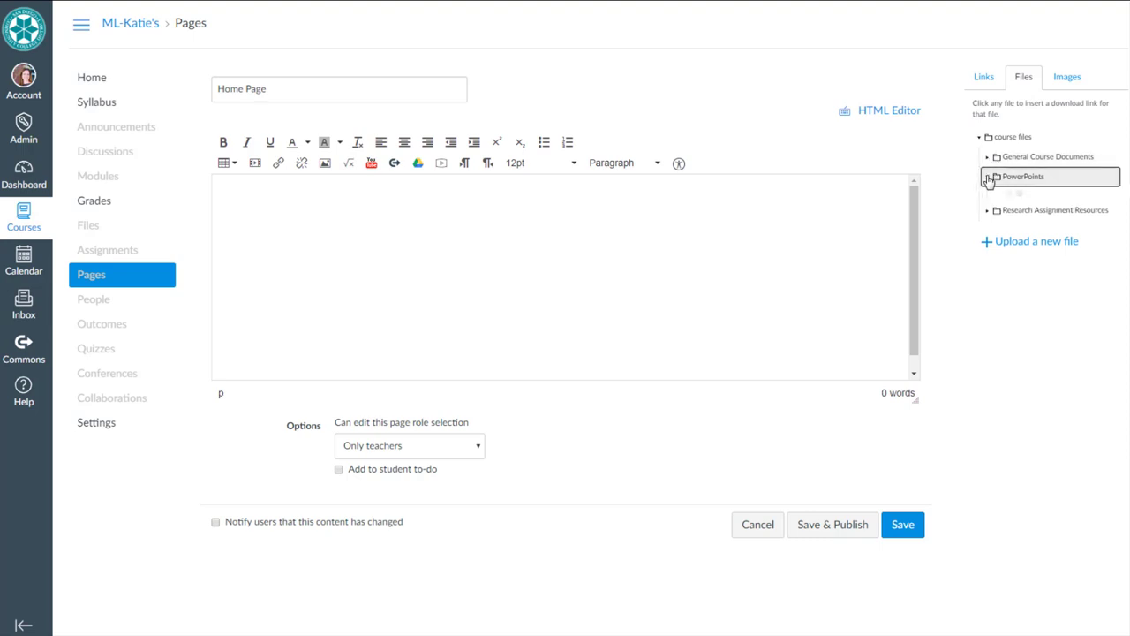
{"action": "left_click", "coordinate": [988, 177]}
{"action": "left_click", "coordinate": [988, 196]}
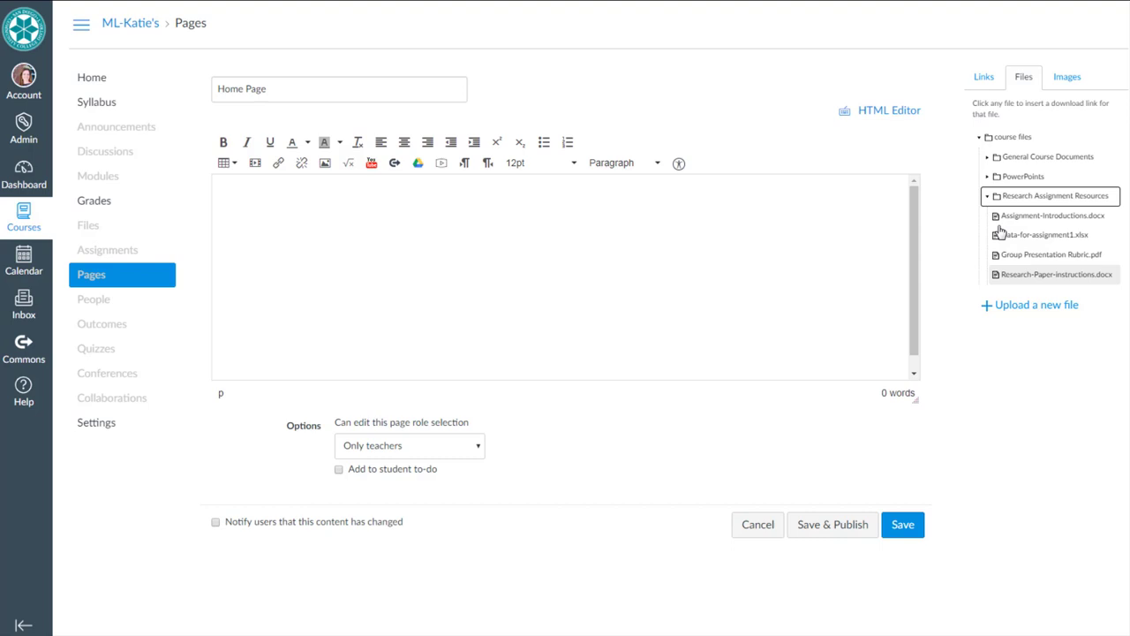
{"action": "left_click", "coordinate": [987, 197]}
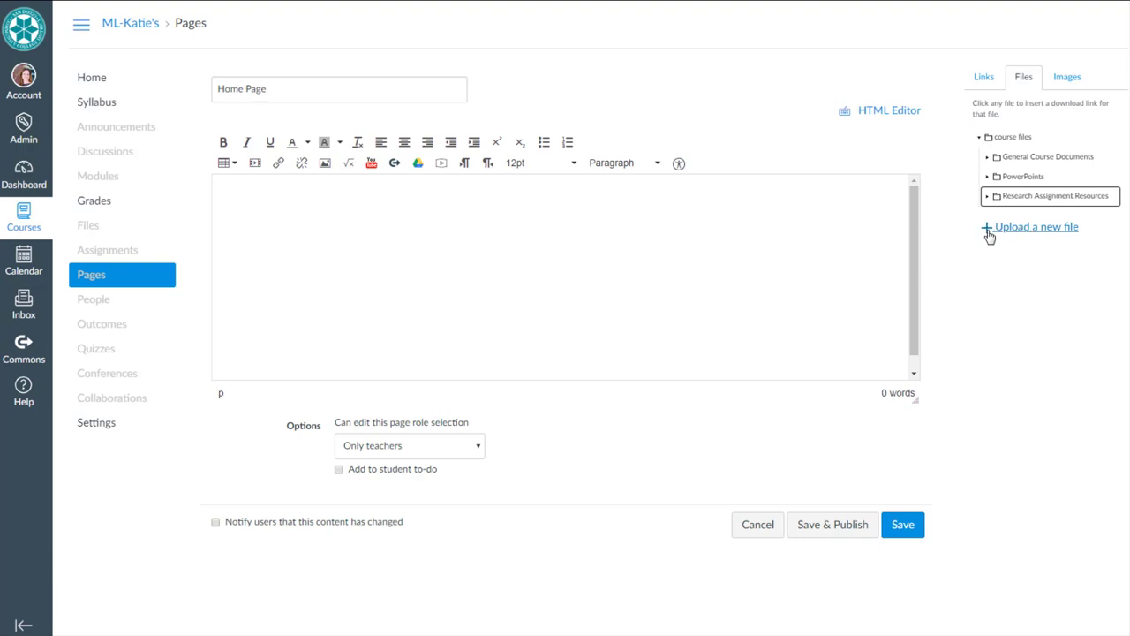
{"action": "left_click", "coordinate": [990, 231]}
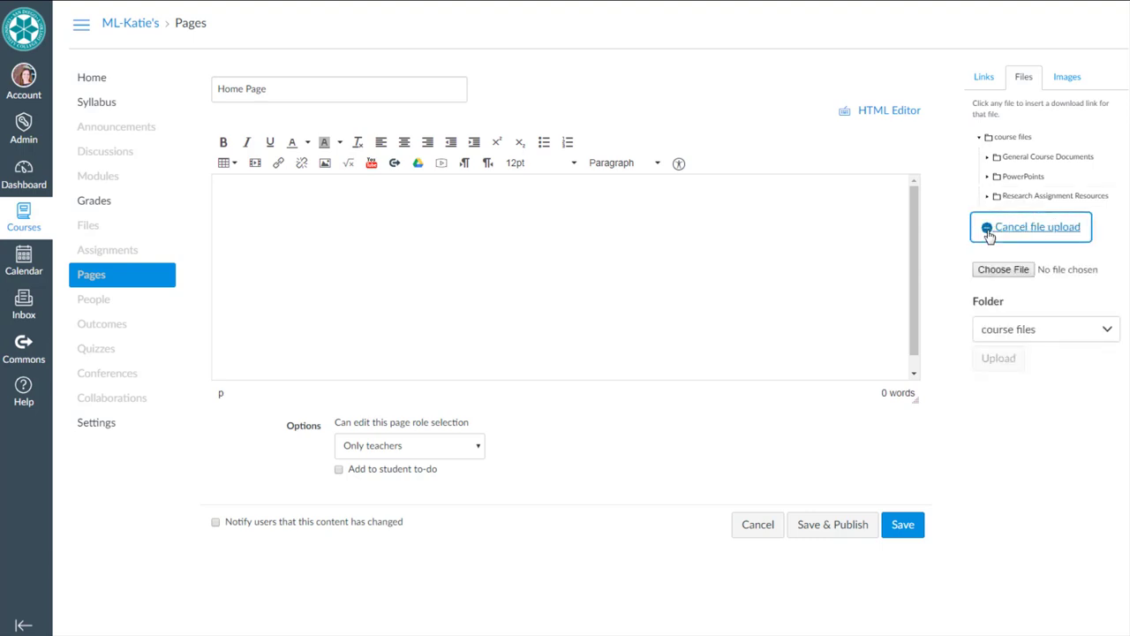
{"action": "left_click", "coordinate": [1066, 329]}
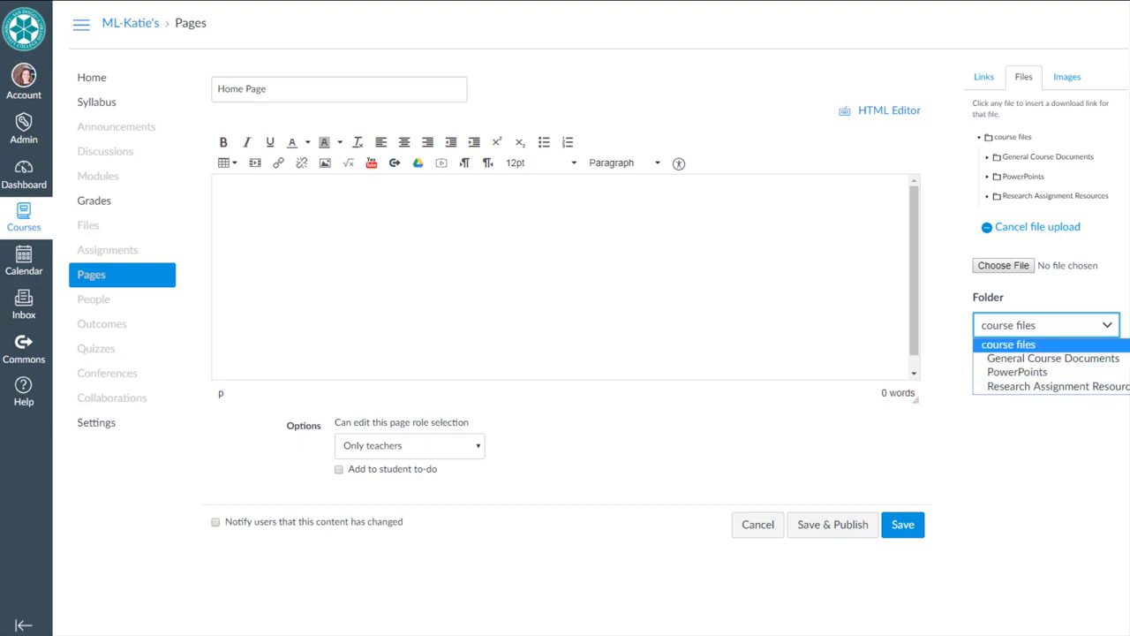
{"action": "key", "text": "Return"}
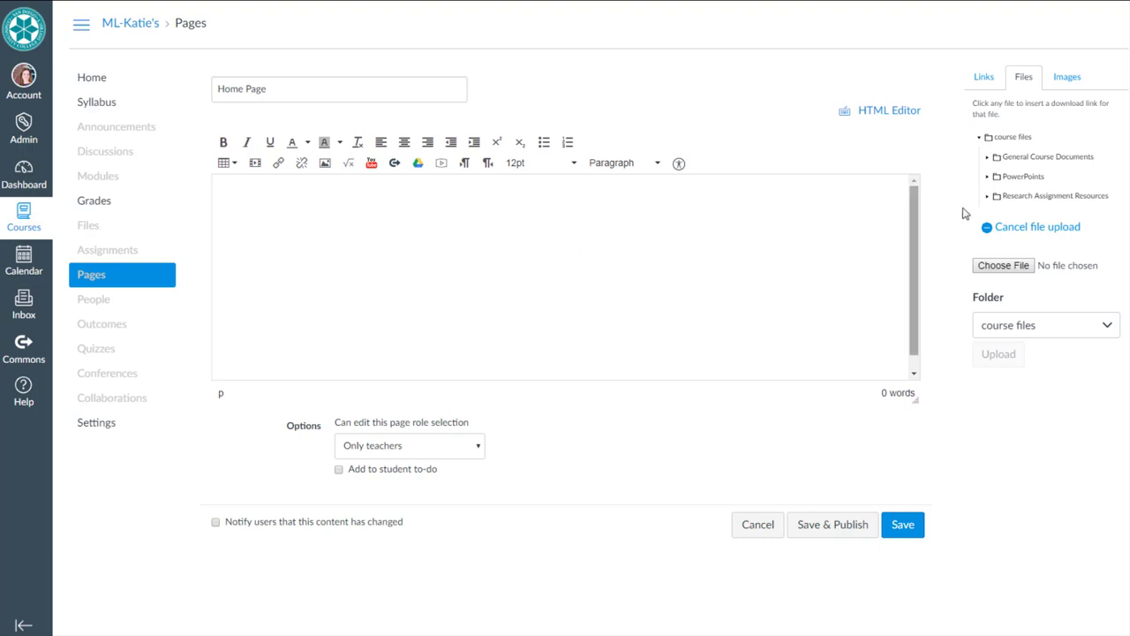
{"action": "left_click", "coordinate": [990, 230]}
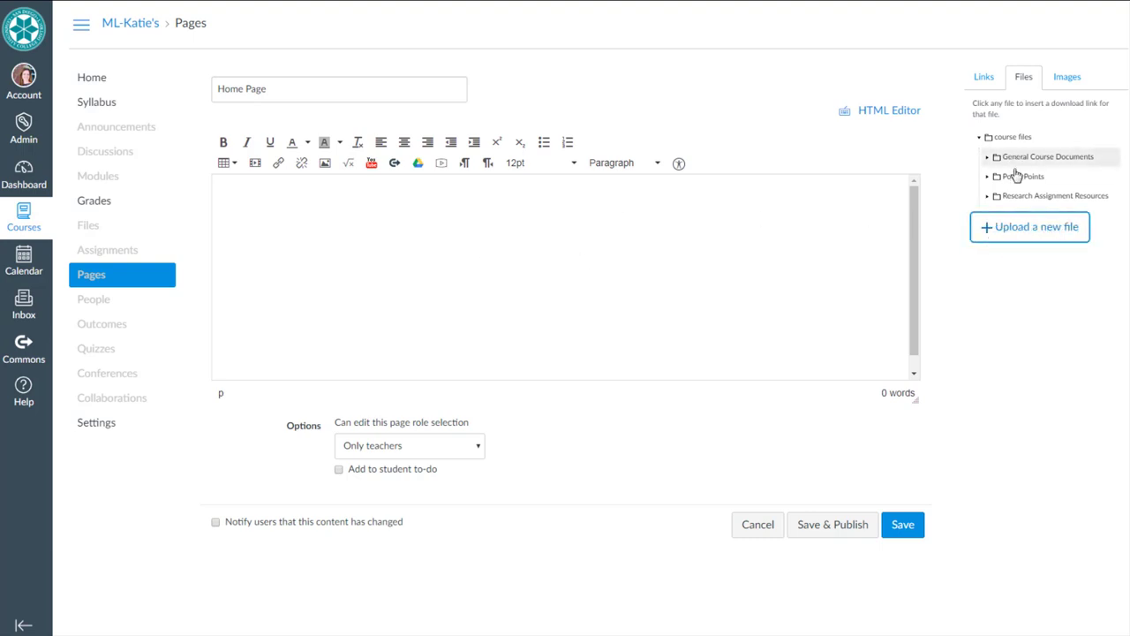
- Type a 'General Course Documents' heading and insert links to Syllabus - MCLC.pdf and SCHEDULE.docx
{"action": "left_click", "coordinate": [579, 233]}
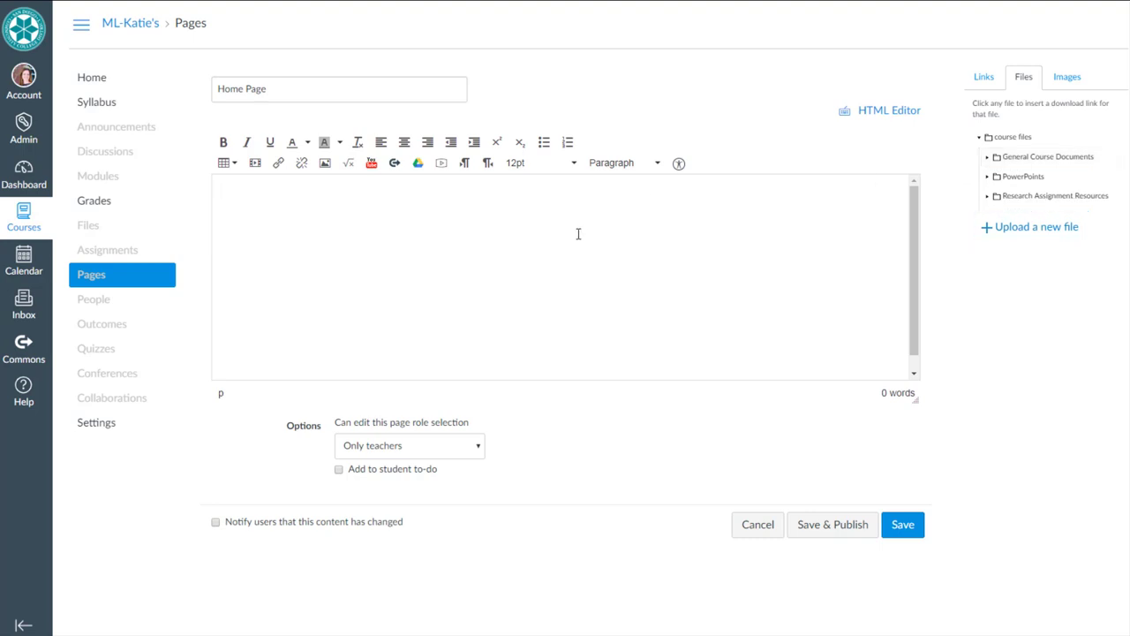
{"action": "type", "text": "General Course Documents"}
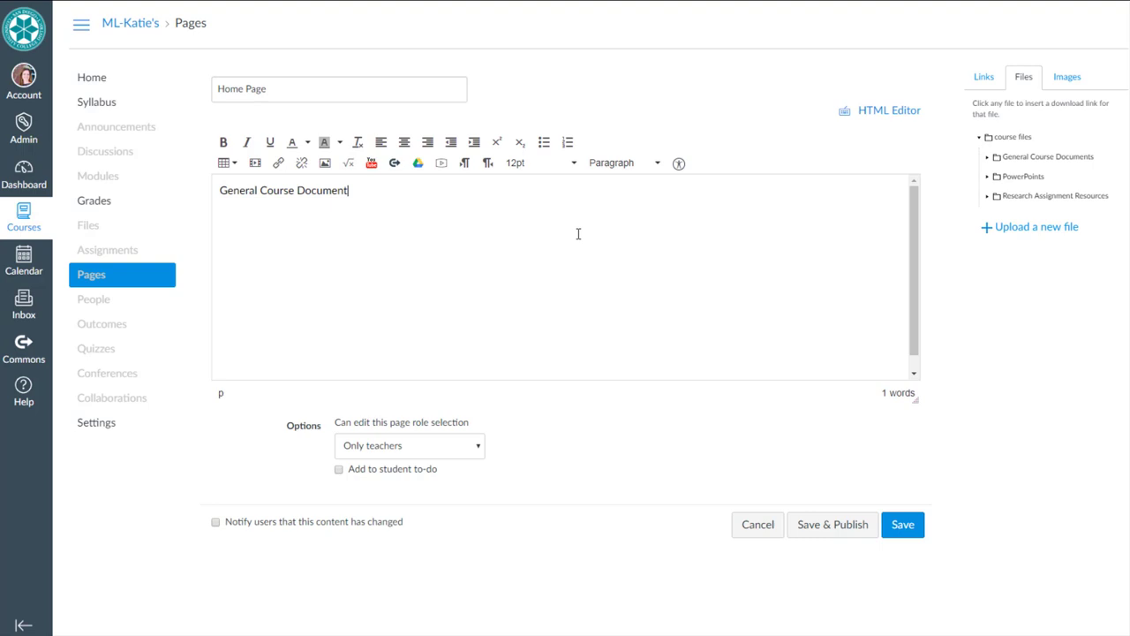
{"action": "left_click", "coordinate": [1006, 159]}
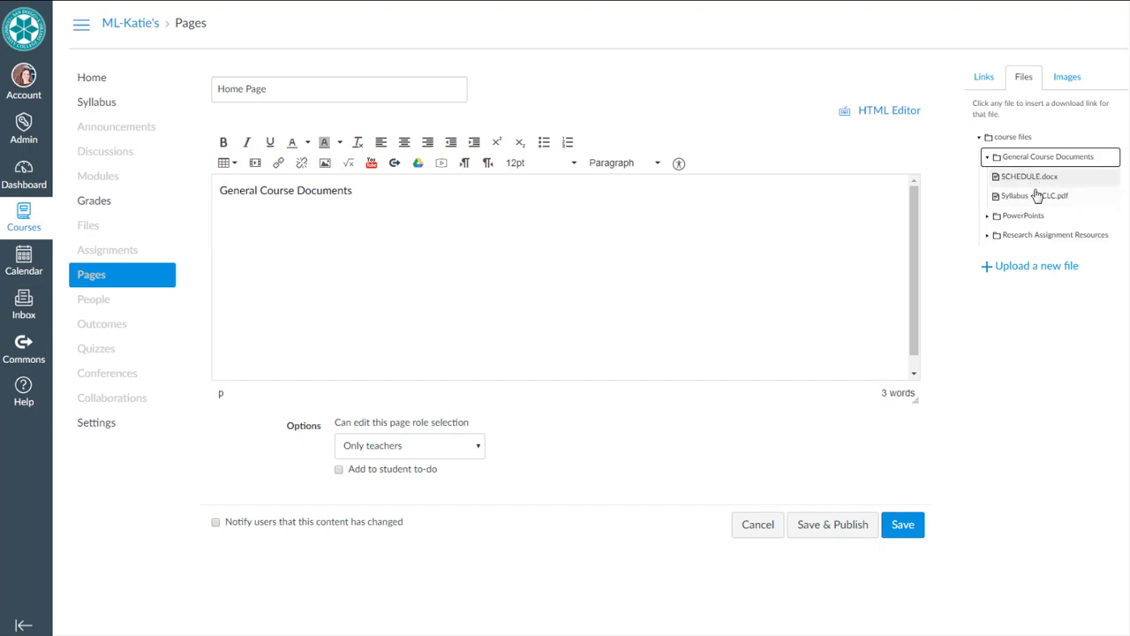
{"action": "left_click", "coordinate": [539, 227]}
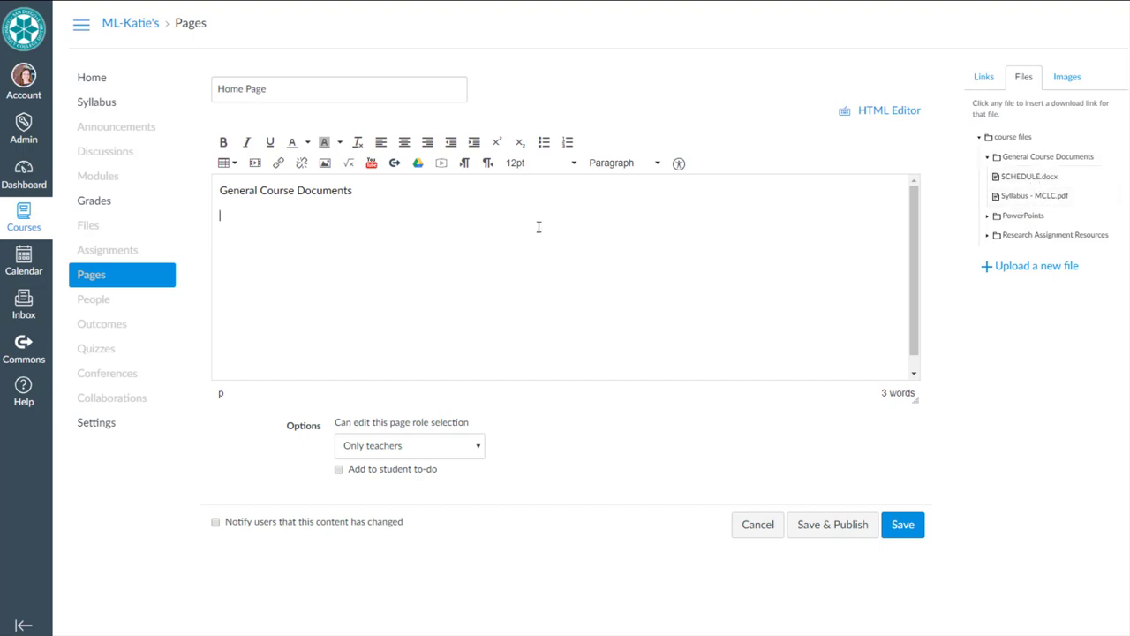
{"action": "left_click", "coordinate": [1042, 201]}
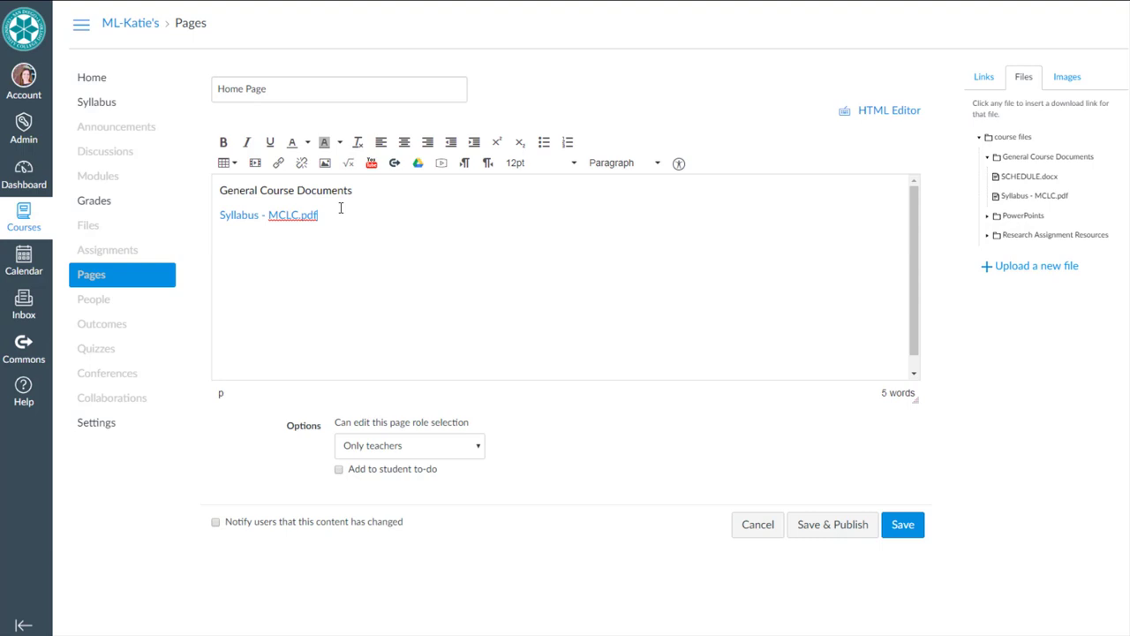
{"action": "left_click", "coordinate": [1038, 178]}
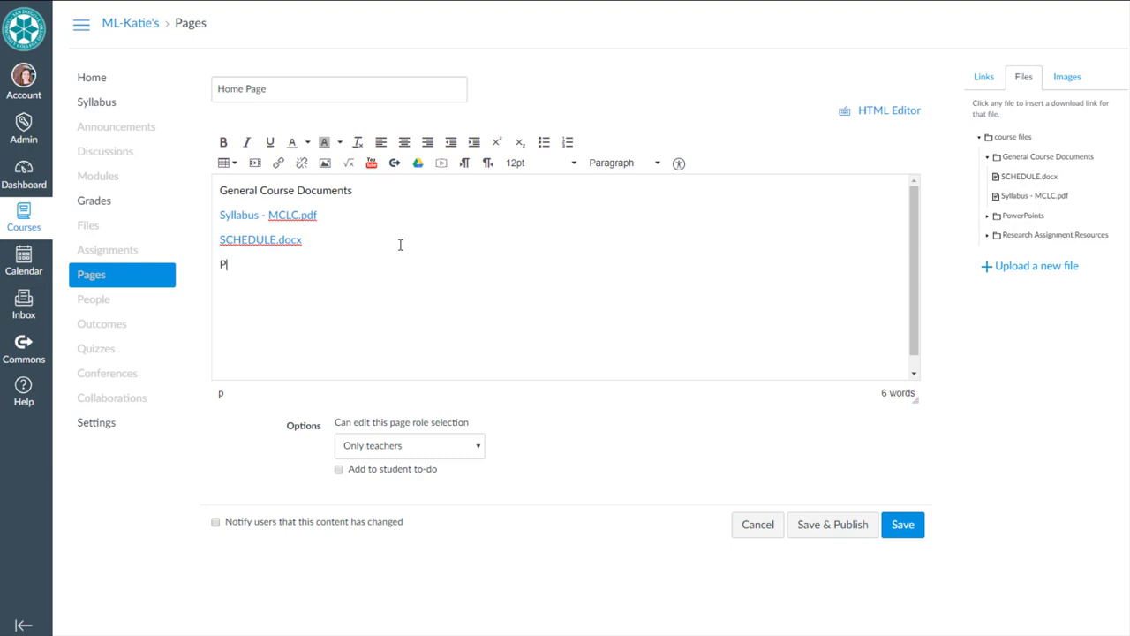
- Complete the 'PowerPoints' heading and insert links to Lecture Week 1 through Lecture Week 5
{"action": "type", "text": "owerPoints"}
{"action": "key", "text": "Return"}
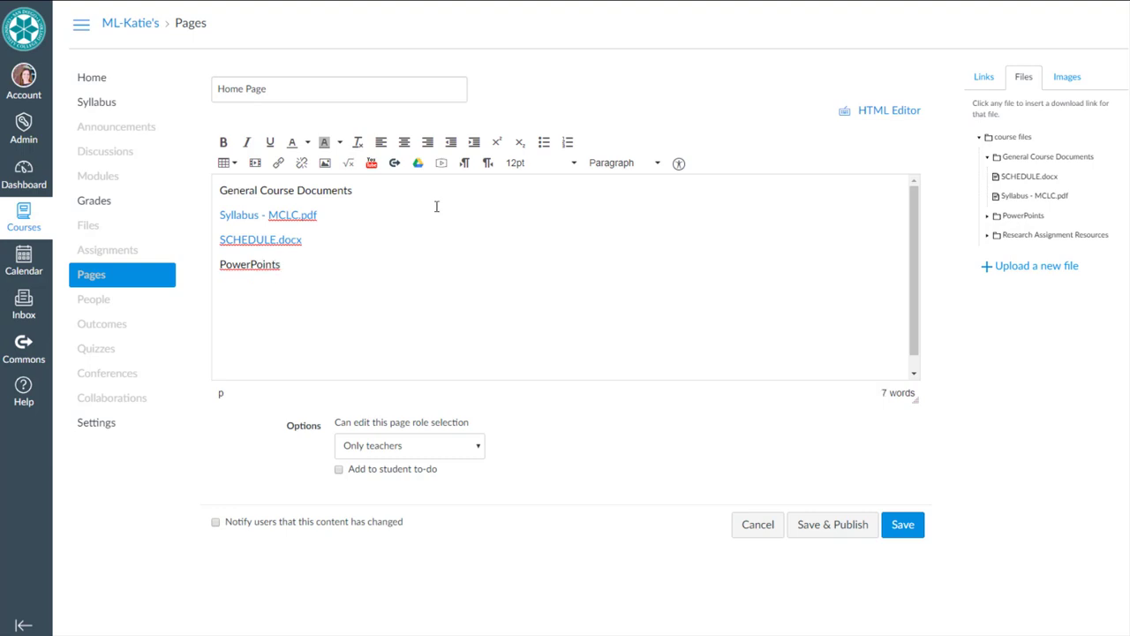
{"action": "left_click", "coordinate": [988, 216]}
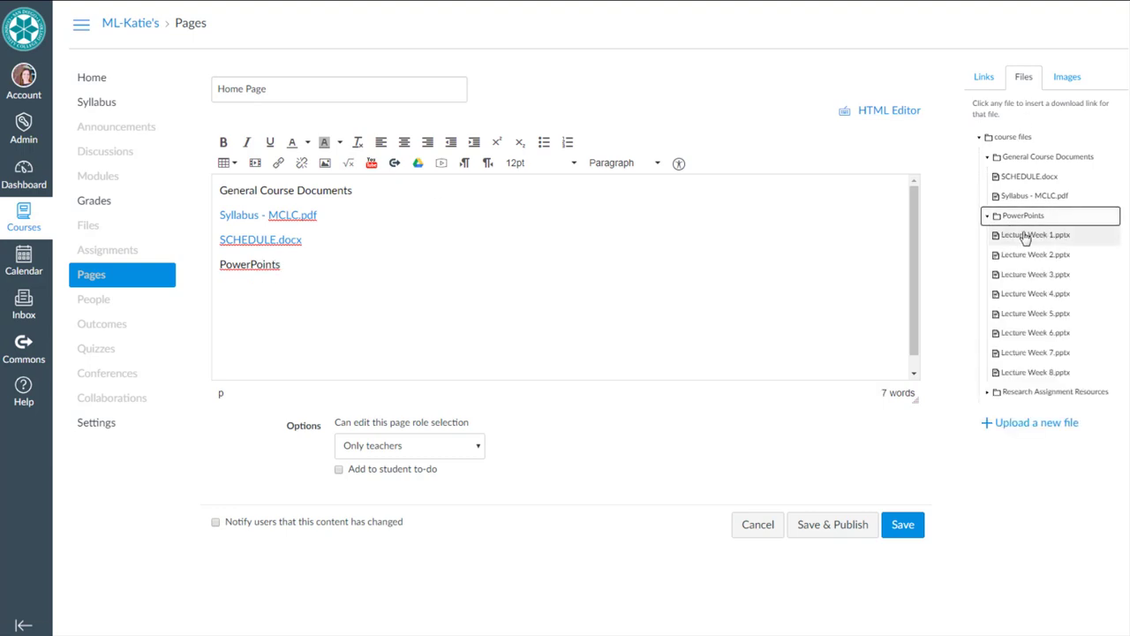
{"action": "left_click", "coordinate": [1026, 235]}
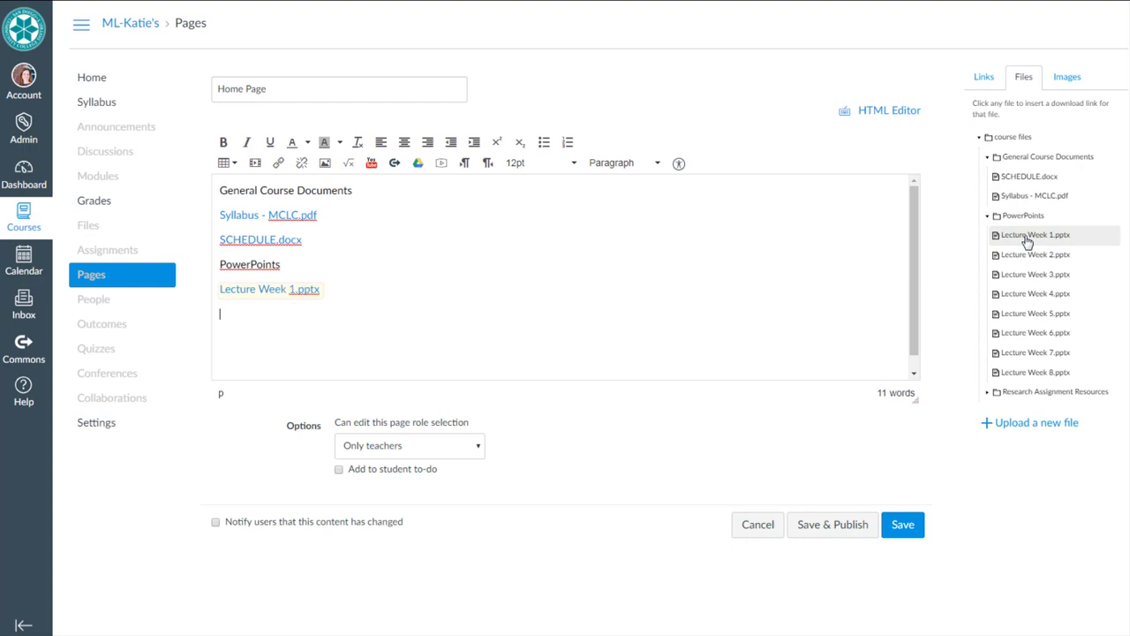
{"action": "left_click", "coordinate": [1027, 255]}
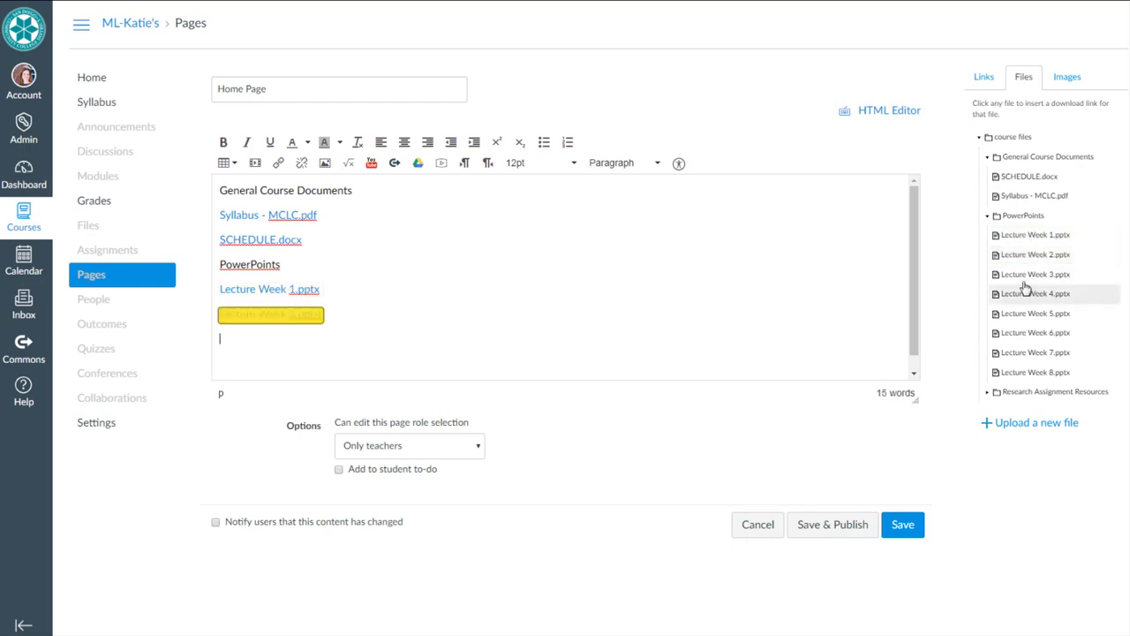
{"action": "left_click", "coordinate": [1029, 277]}
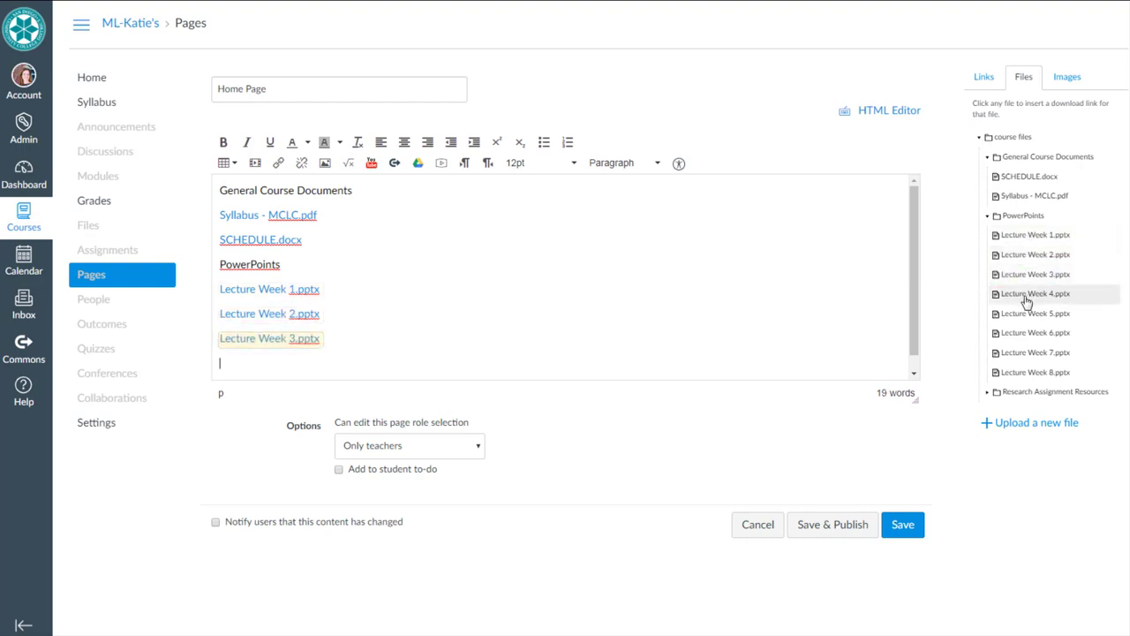
{"action": "left_click", "coordinate": [1030, 298]}
{"action": "left_click", "coordinate": [1021, 316]}
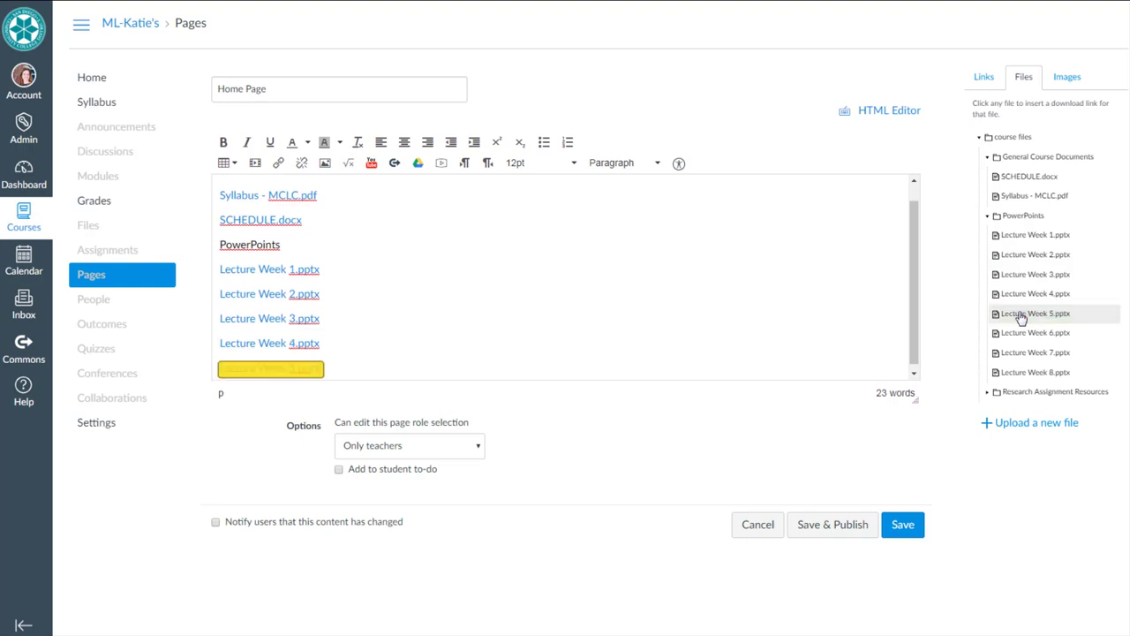
{"action": "left_click", "coordinate": [1024, 317]}
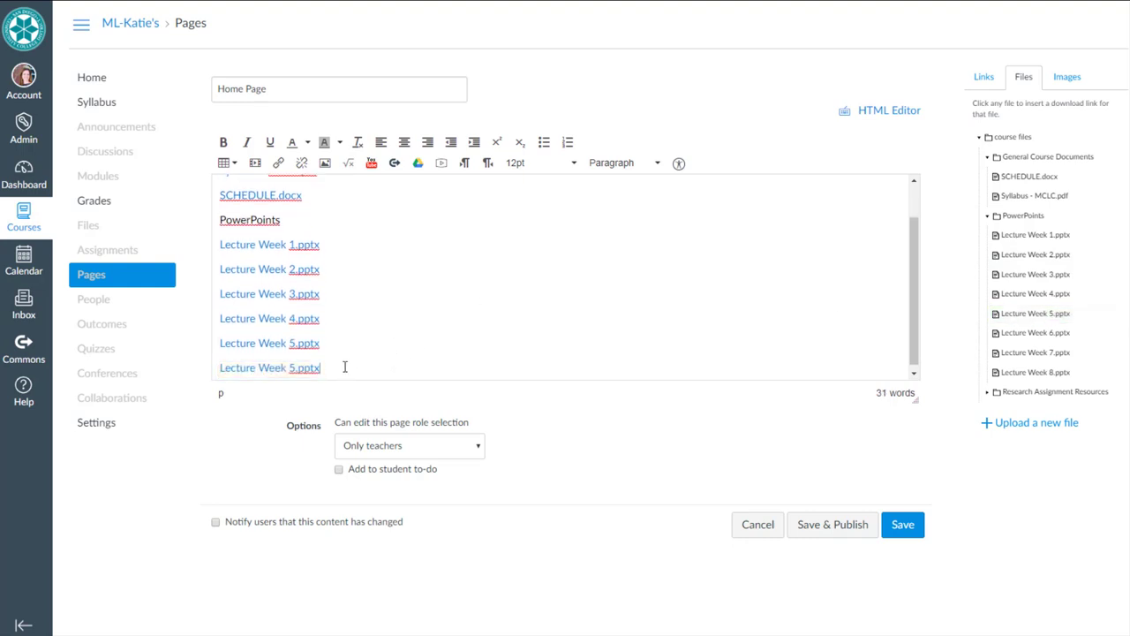
- Remove the duplicate Week 5 link and add Lecture Week 6 and 7 links on separate lines
{"action": "left_click_drag", "start_coordinate": [346, 369], "coordinate": [214, 371]}
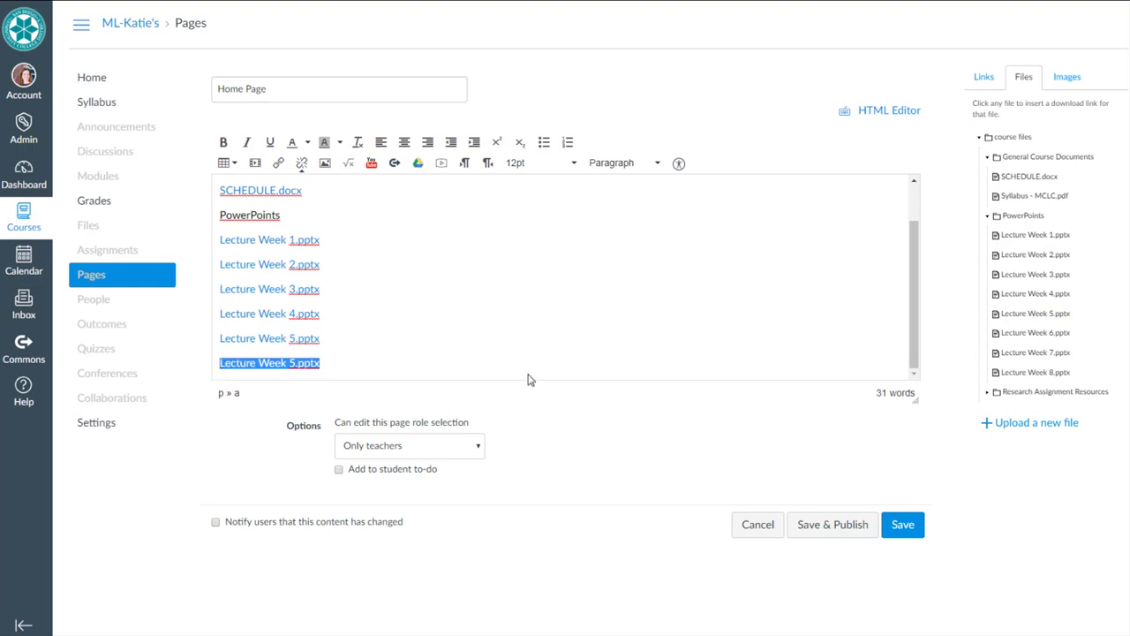
{"action": "key", "text": "BackSpace"}
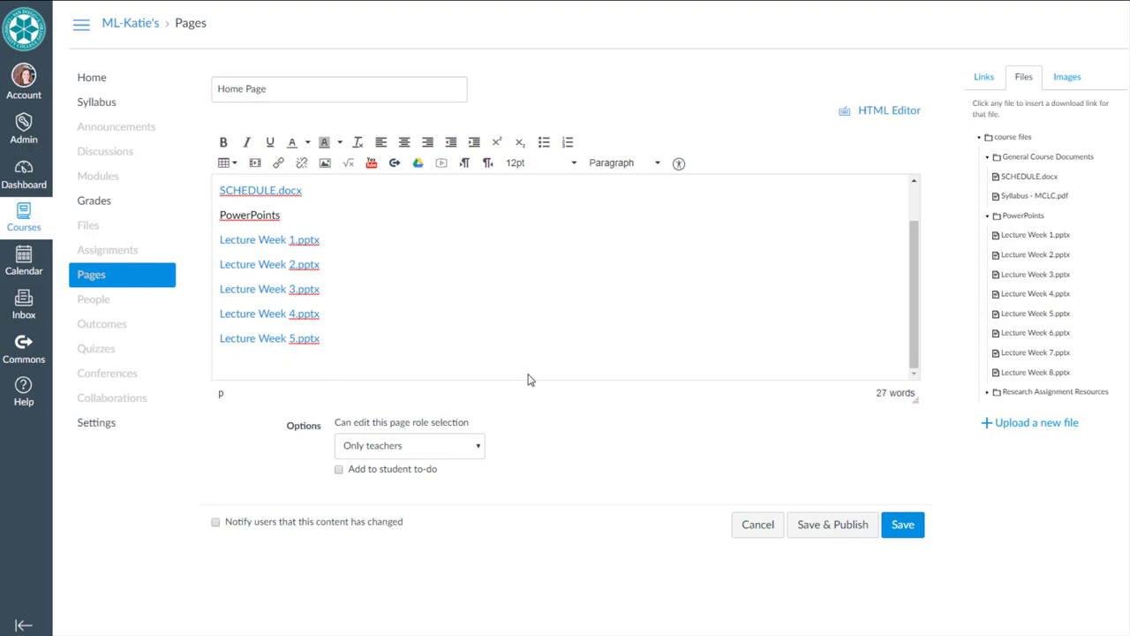
{"action": "left_click", "coordinate": [1038, 336]}
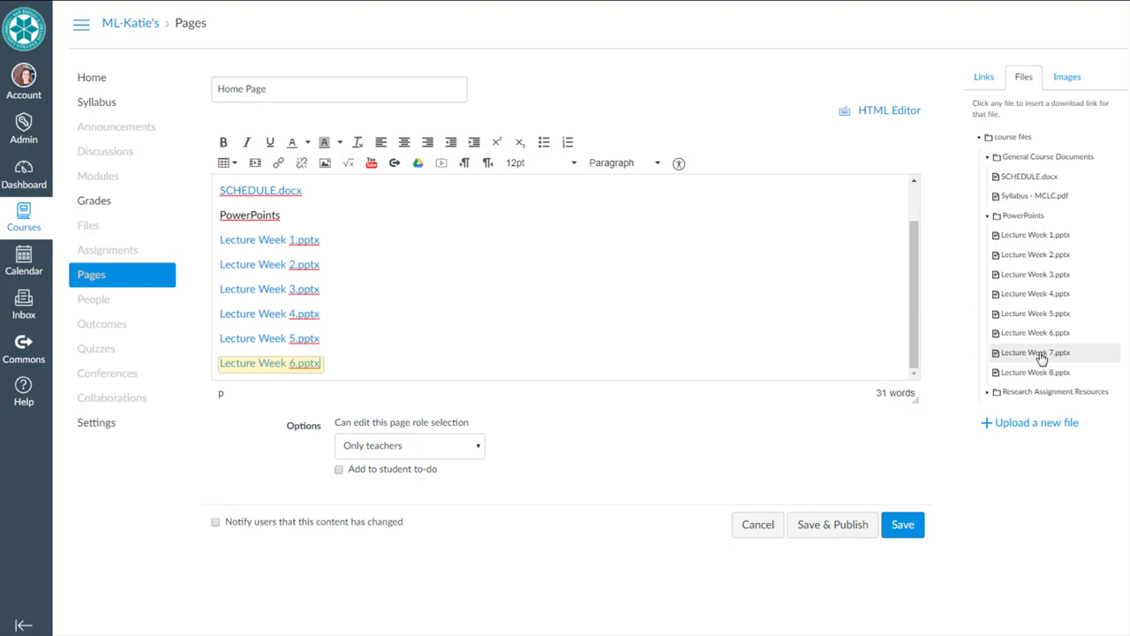
{"action": "left_click", "coordinate": [1039, 353]}
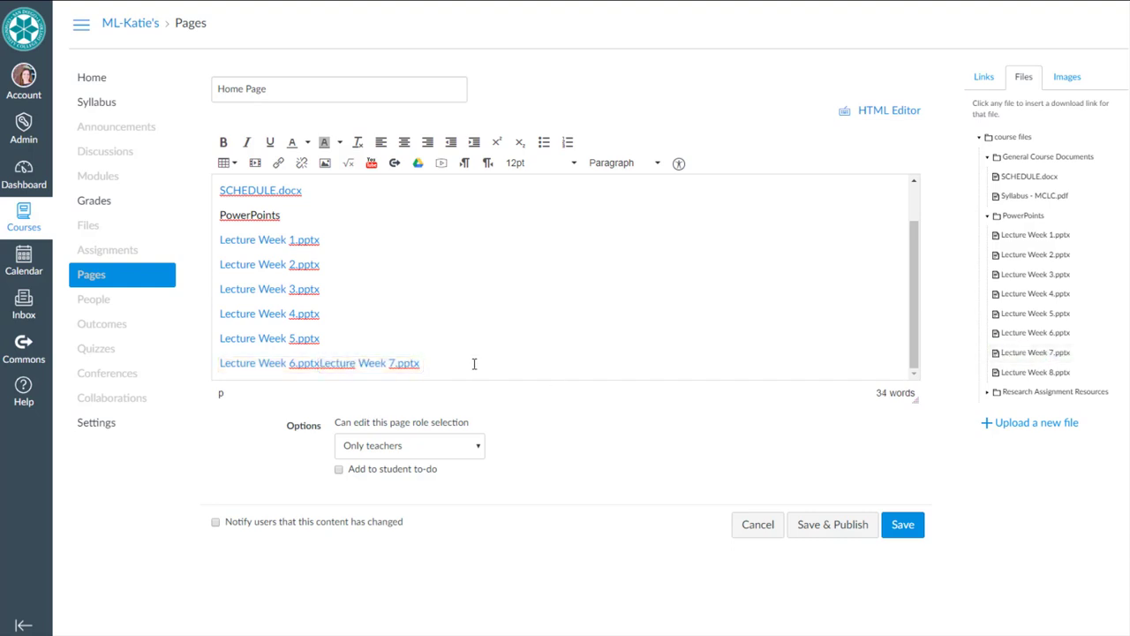
{"action": "left_click_drag", "start_coordinate": [474, 363], "coordinate": [321, 363]}
{"action": "key", "text": "BackSpace"}
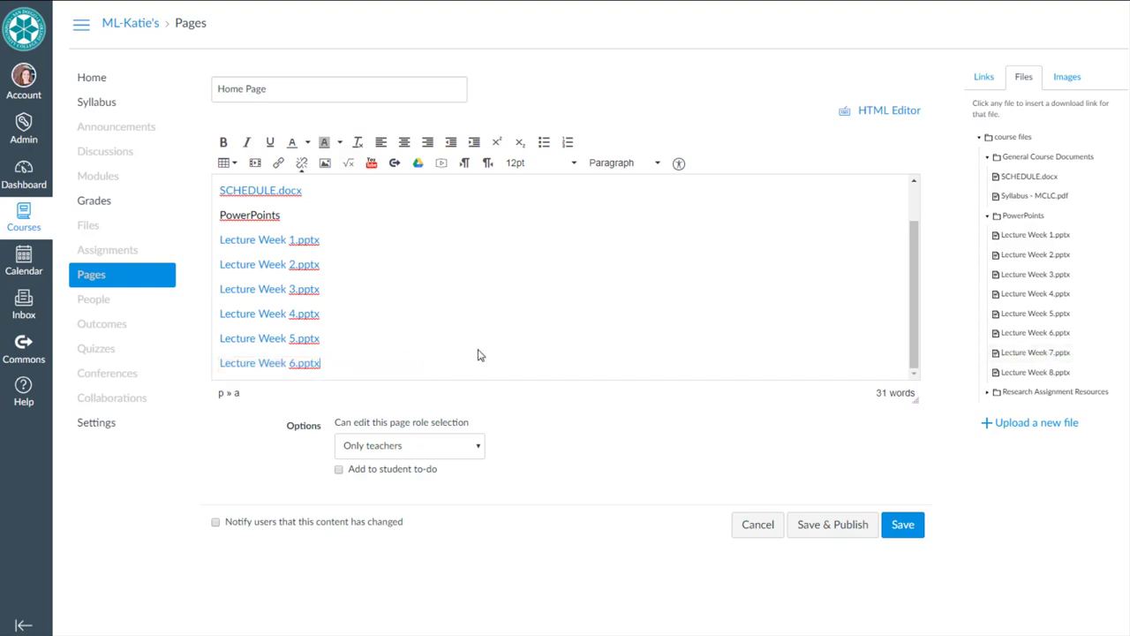
{"action": "key", "text": "Return"}
{"action": "left_click", "coordinate": [1035, 356]}
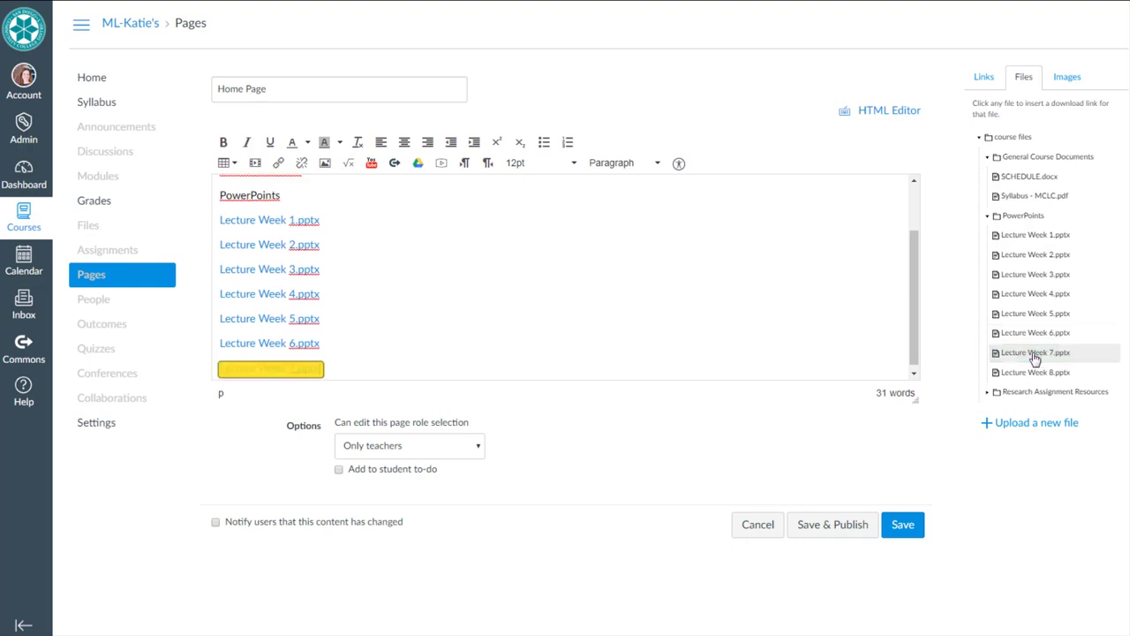
{"action": "key", "text": "Return"}
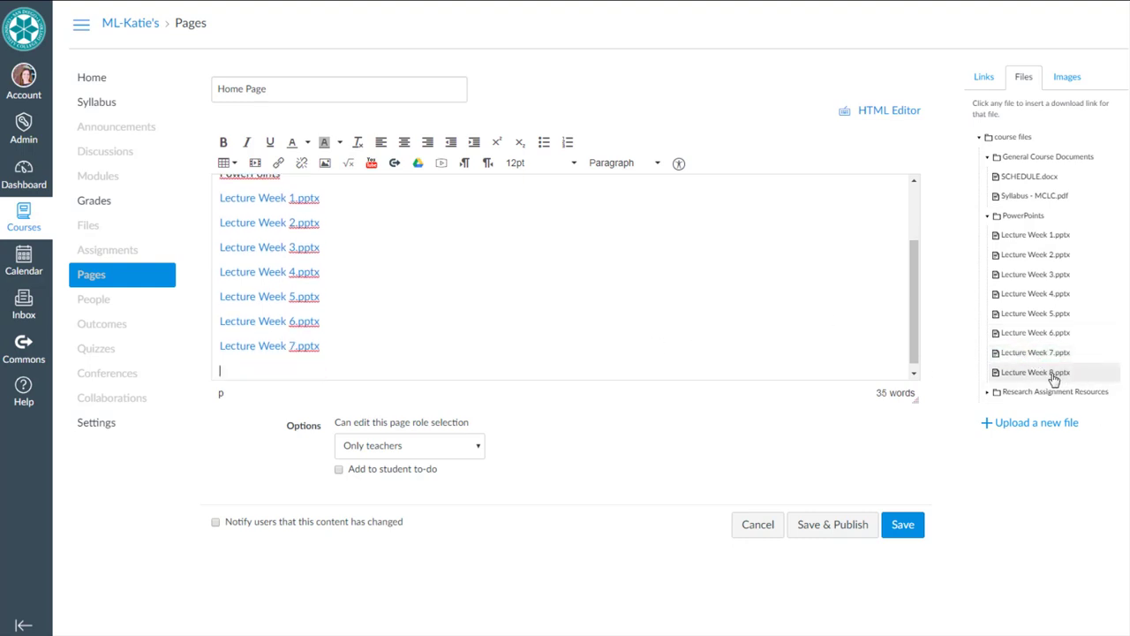
- Add the Lecture Week 8.pptx link and type the 'Research Assignment Resources' heading
{"action": "left_click", "coordinate": [1051, 374]}
{"action": "key", "text": "Return"}
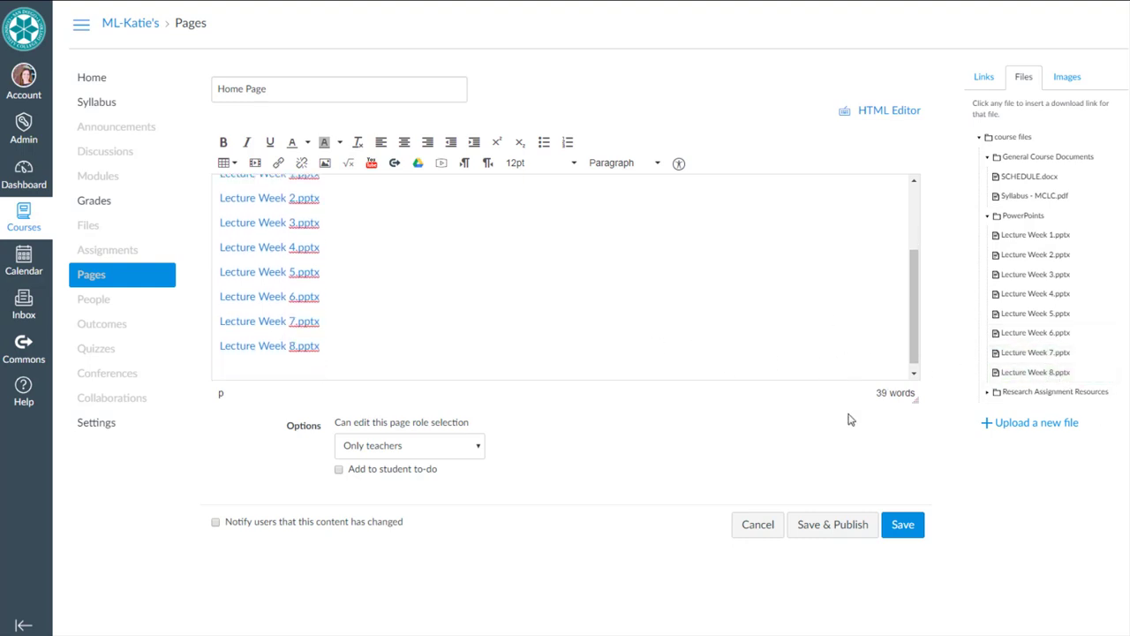
{"action": "left_click_drag", "start_coordinate": [921, 409], "coordinate": [916, 535]}
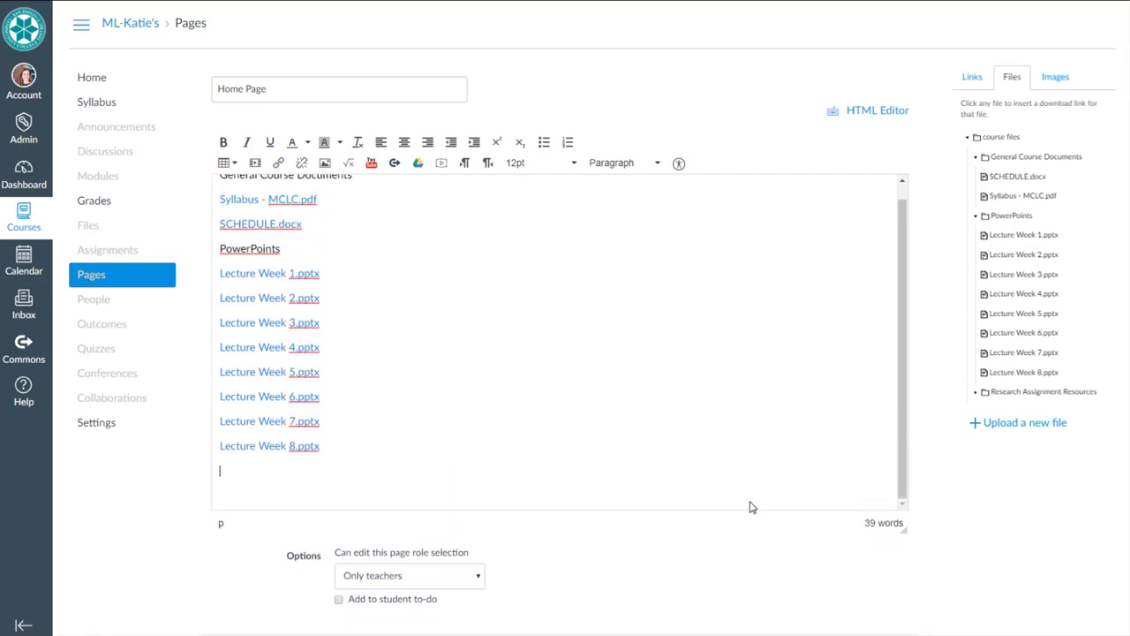
{"action": "type", "text": "Research Assignment Resources"}
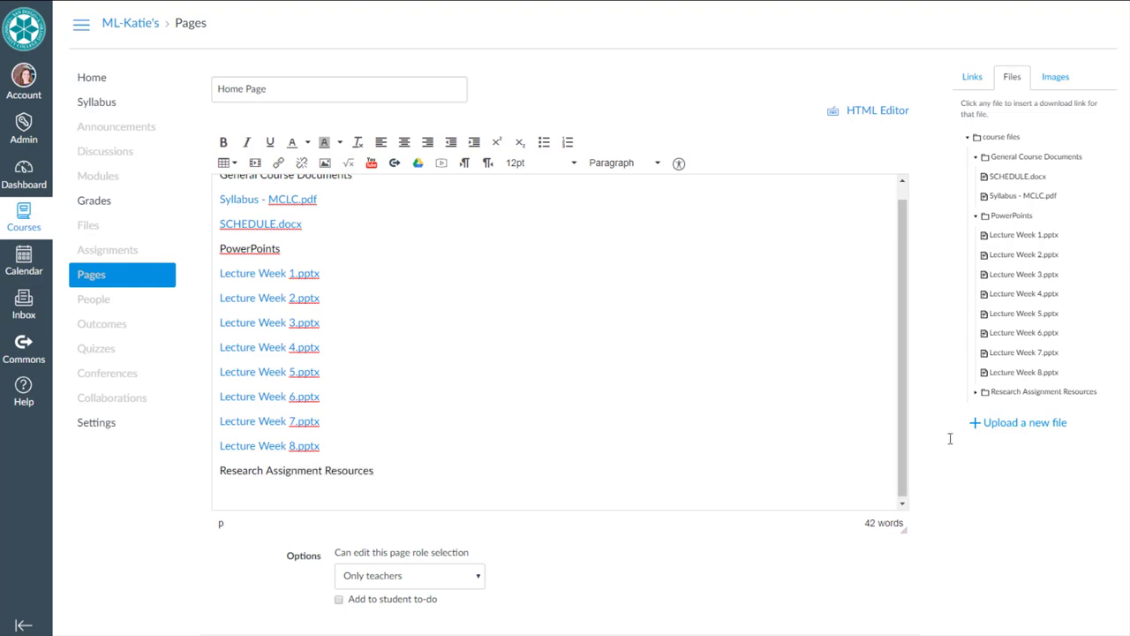
- Insert one-per-line links to Assignment-Introductions.docx, Data-for-assignment1.xlsx, Group Presentation Rubric.pdf and Research-Paper-instructions.docx
{"action": "left_click", "coordinate": [979, 392]}
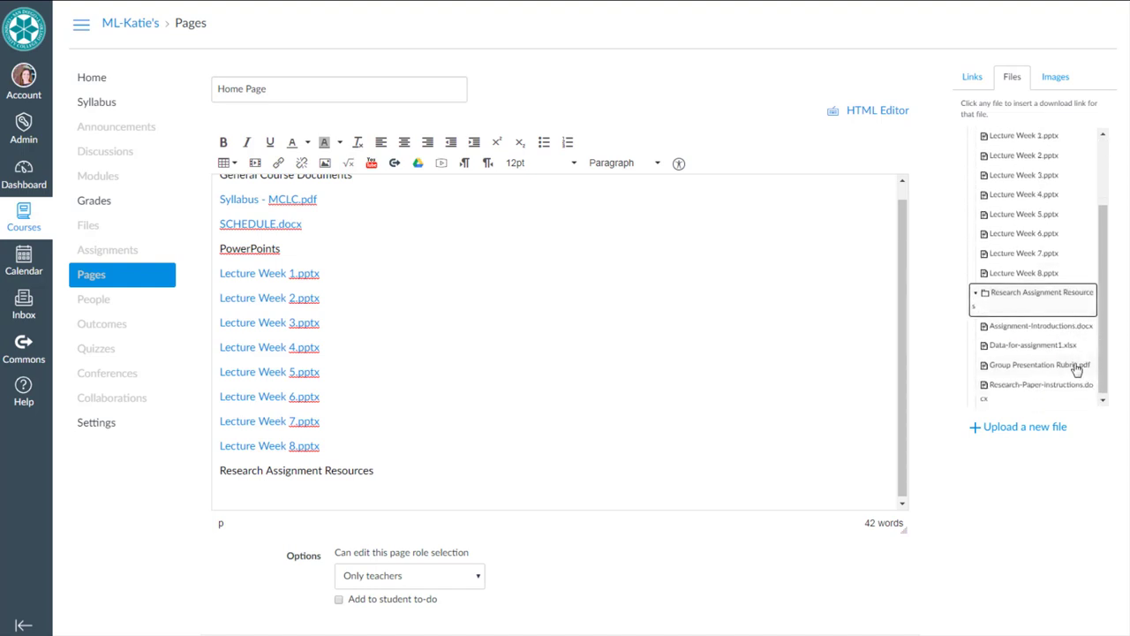
{"action": "left_click", "coordinate": [1030, 324]}
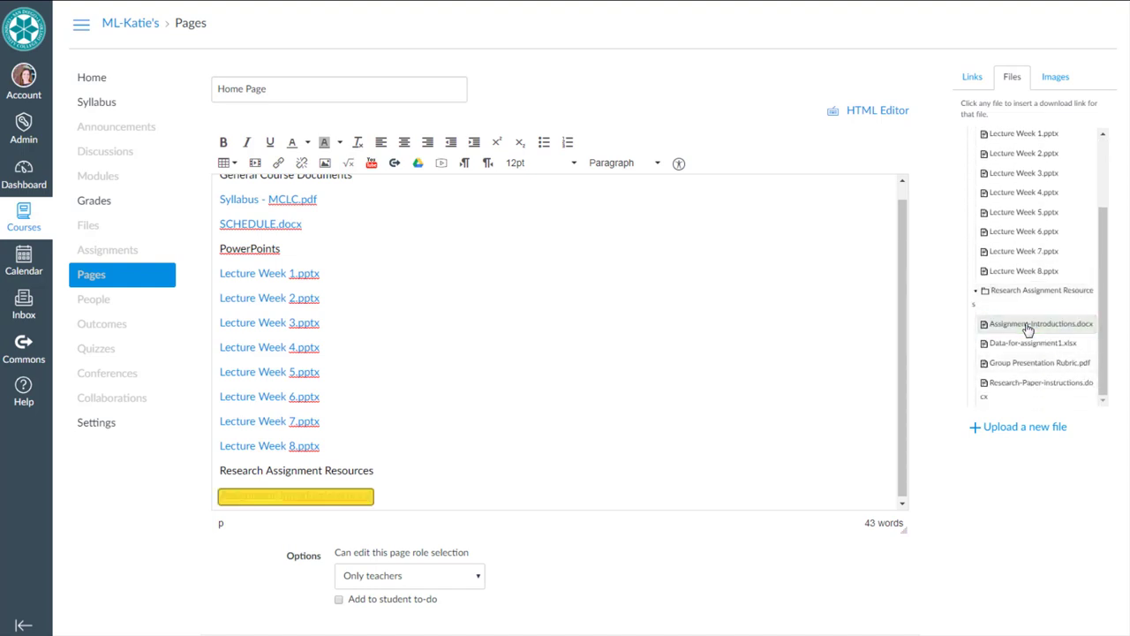
{"action": "key", "text": "Return"}
{"action": "left_click", "coordinate": [1030, 346]}
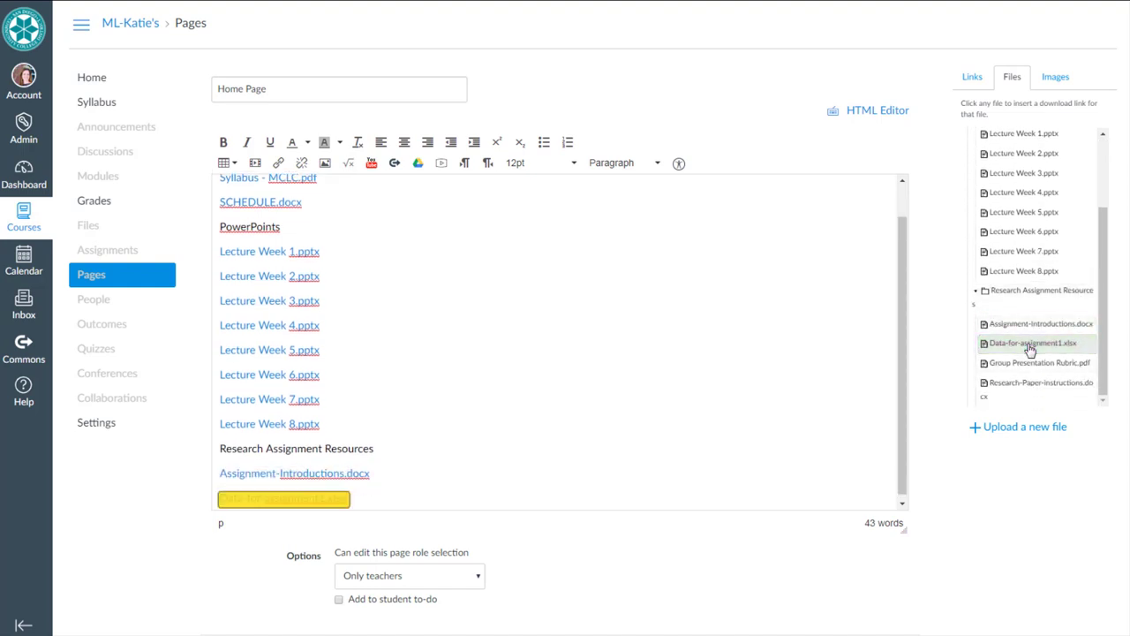
{"action": "key", "text": "Return"}
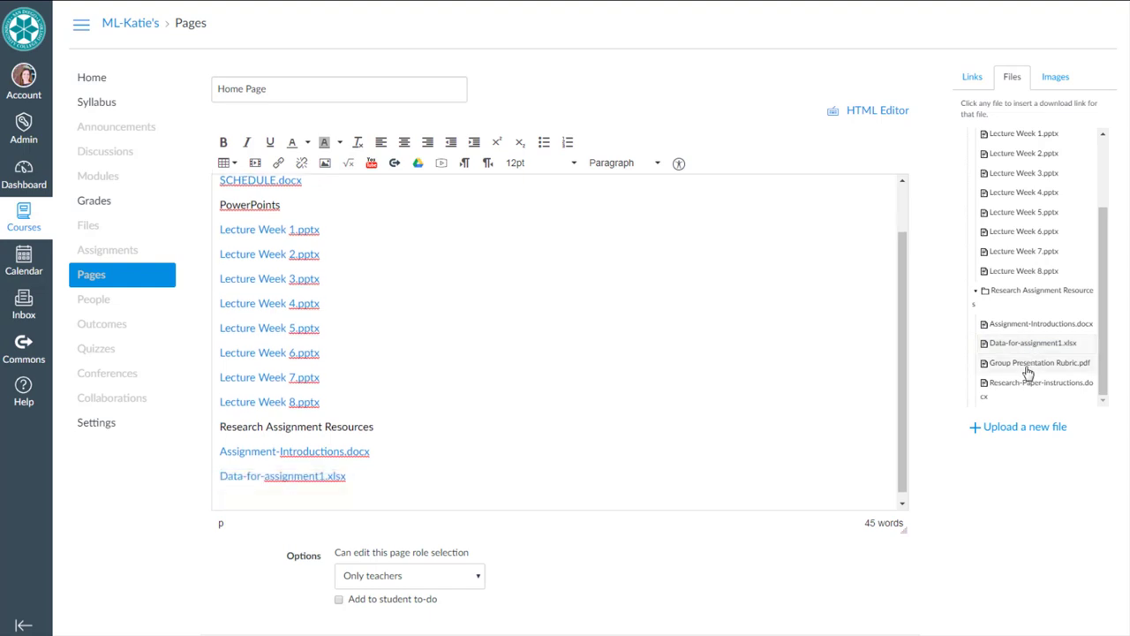
{"action": "left_click", "coordinate": [1026, 364]}
{"action": "key", "text": "Return"}
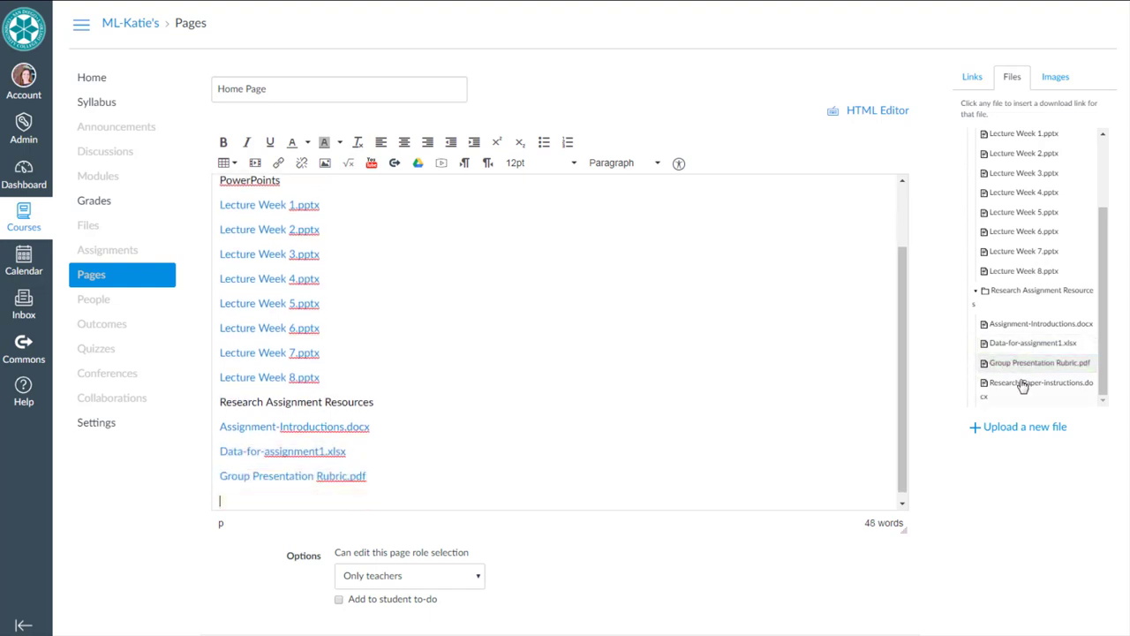
{"action": "left_click", "coordinate": [1021, 389]}
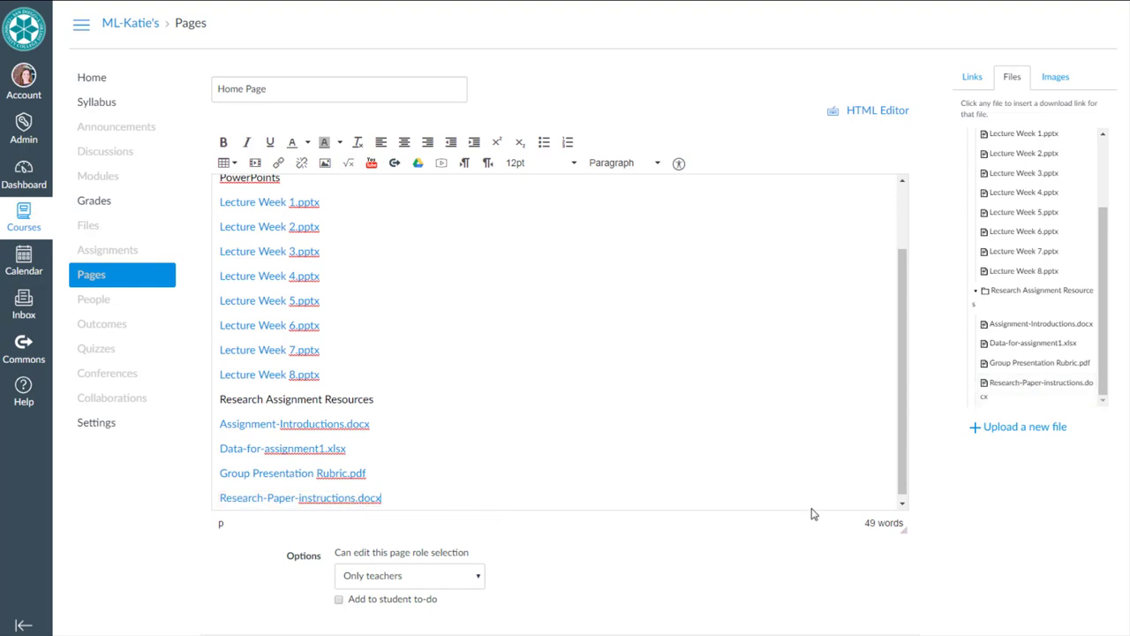
- Bullet the Syllabus and SCHEDULE links and make General Course Documents a heading
{"action": "left_click_drag", "start_coordinate": [906, 528], "coordinate": [898, 609]}
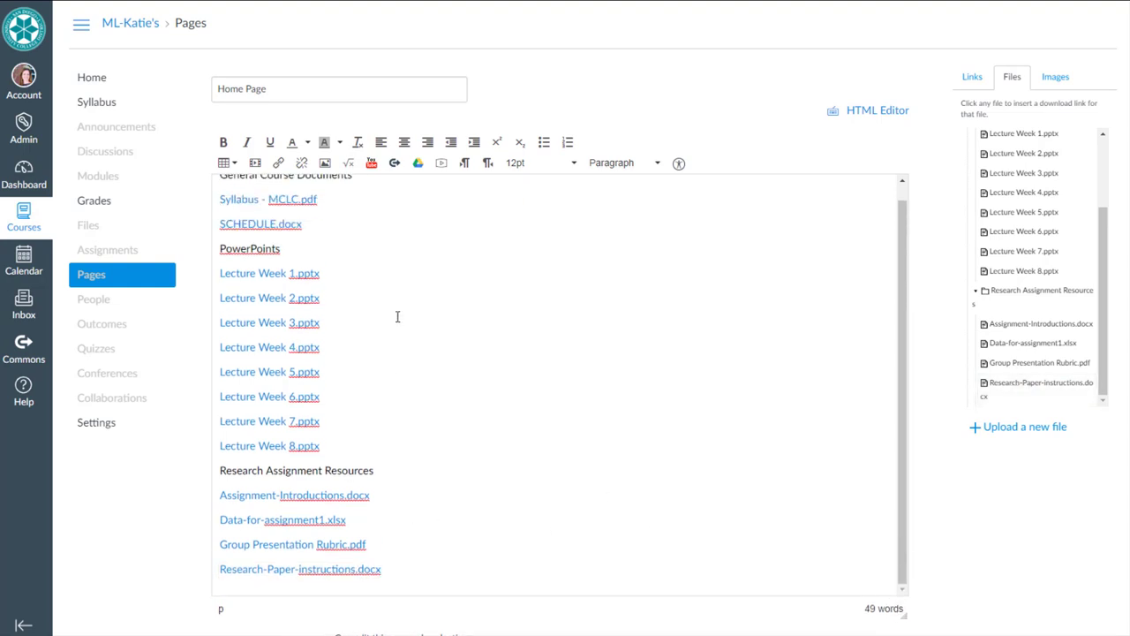
{"action": "scroll", "coordinate": [492, 359], "scroll_direction": "up", "scroll_amount": 1}
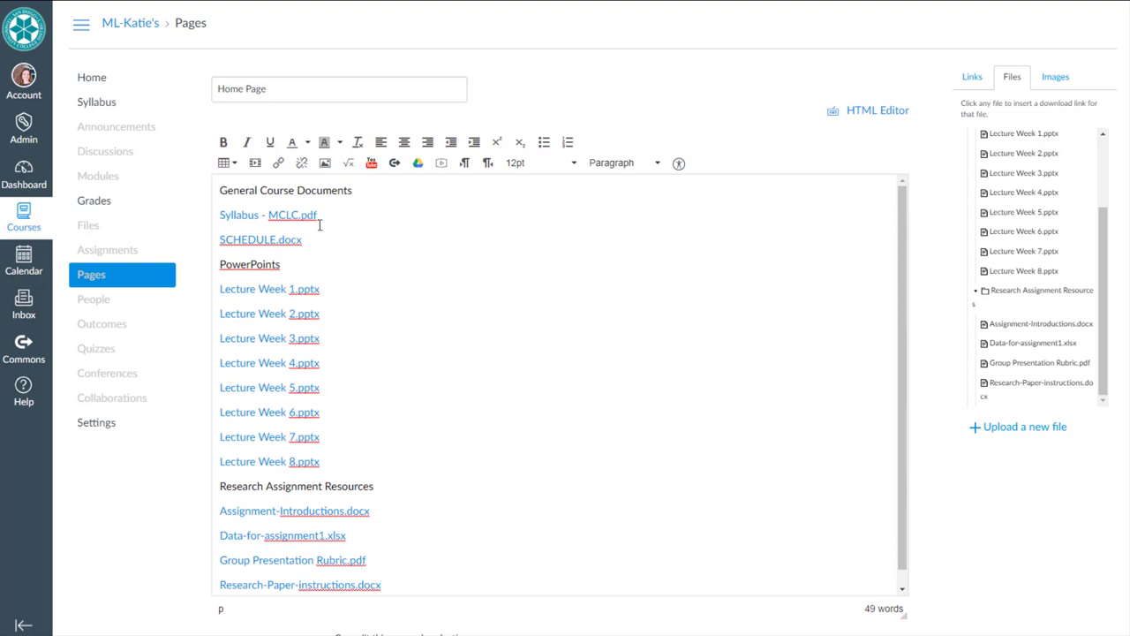
{"action": "left_click_drag", "start_coordinate": [316, 241], "coordinate": [256, 228]}
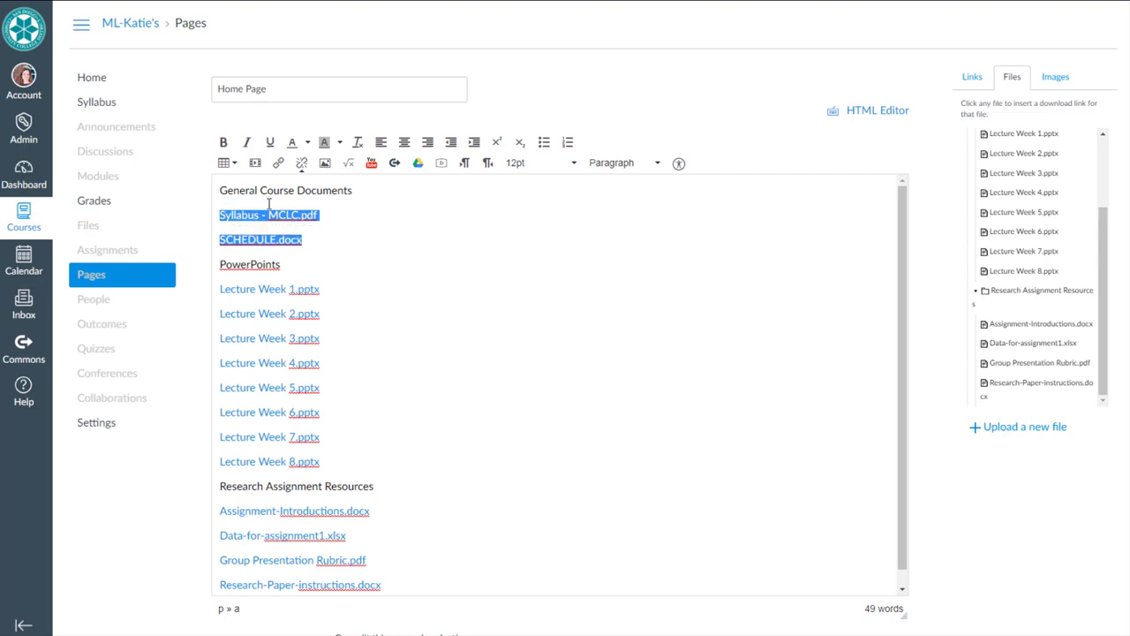
{"action": "left_click", "coordinate": [543, 143]}
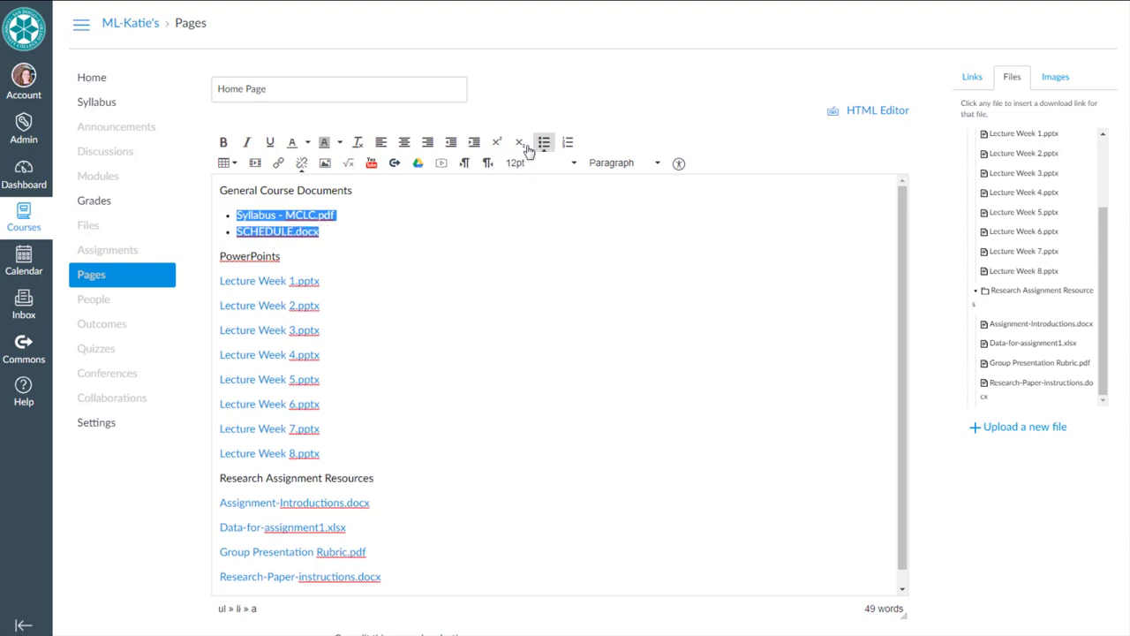
{"action": "left_click", "coordinate": [437, 224]}
{"action": "left_click_drag", "start_coordinate": [353, 191], "coordinate": [220, 194]}
{"action": "left_click", "coordinate": [618, 163]}
{"action": "left_click", "coordinate": [619, 215]}
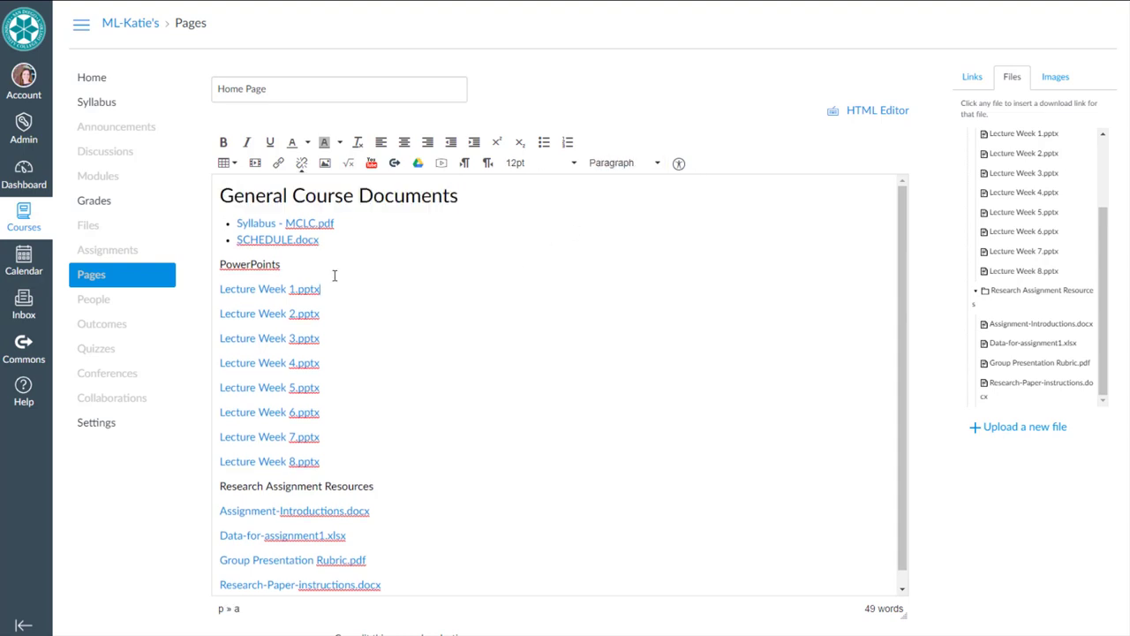
- Make PowerPoints a Header 2 heading and bullet the Lecture Week 1–8 links
{"action": "left_click_drag", "start_coordinate": [280, 264], "coordinate": [214, 269]}
{"action": "left_click", "coordinate": [618, 164]}
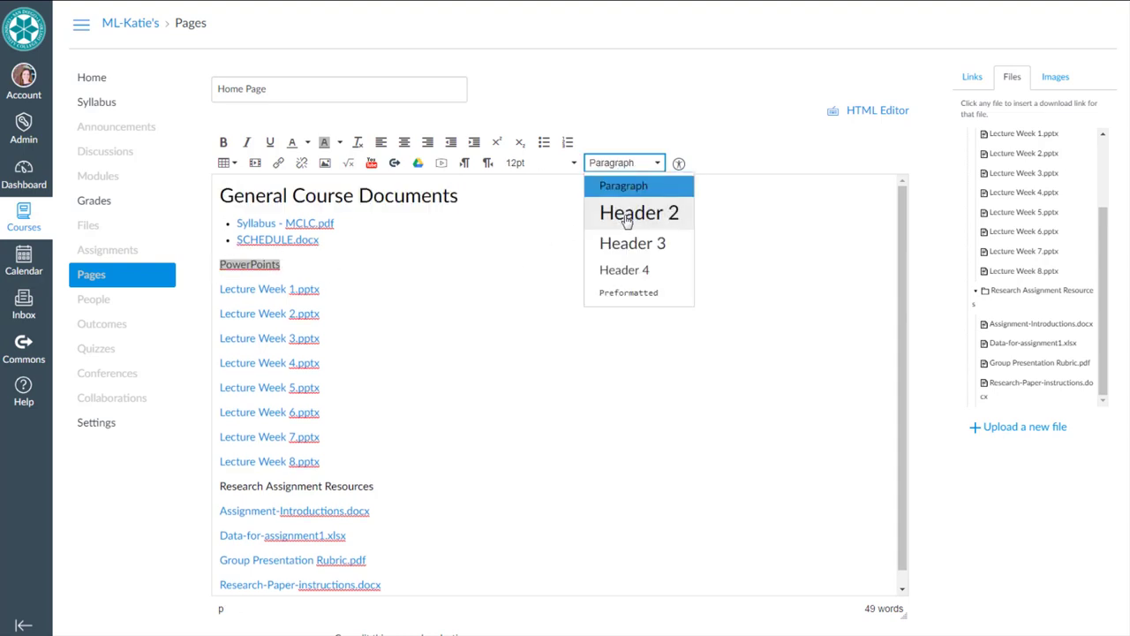
{"action": "left_click", "coordinate": [627, 214]}
{"action": "left_click_drag", "start_coordinate": [324, 472], "coordinate": [217, 297]}
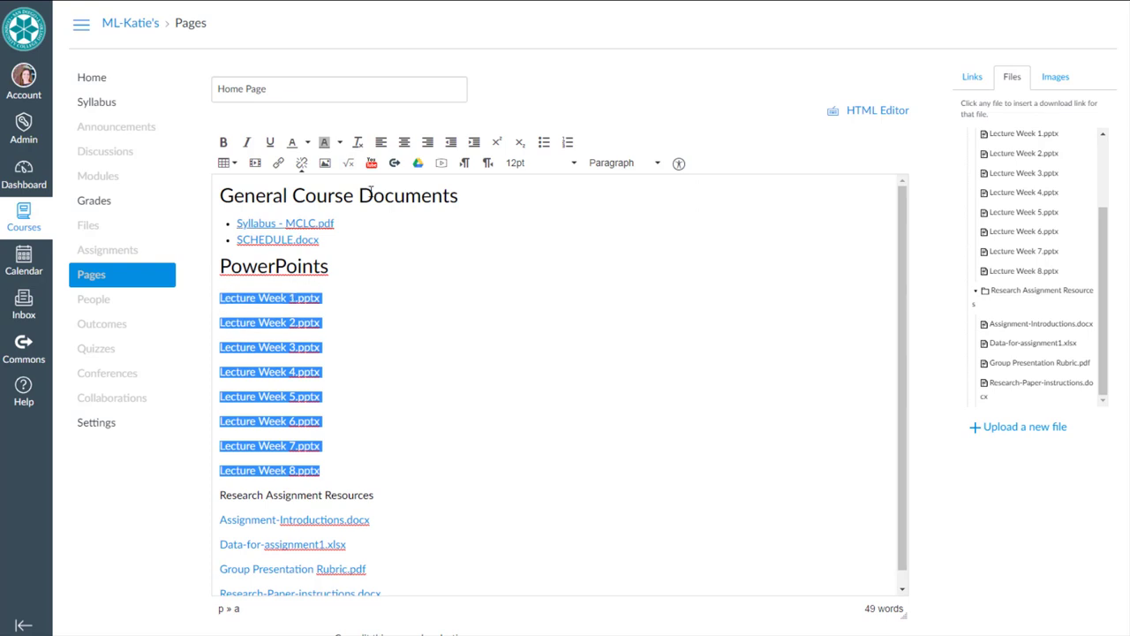
{"action": "left_click", "coordinate": [544, 142]}
{"action": "left_click", "coordinate": [512, 304]}
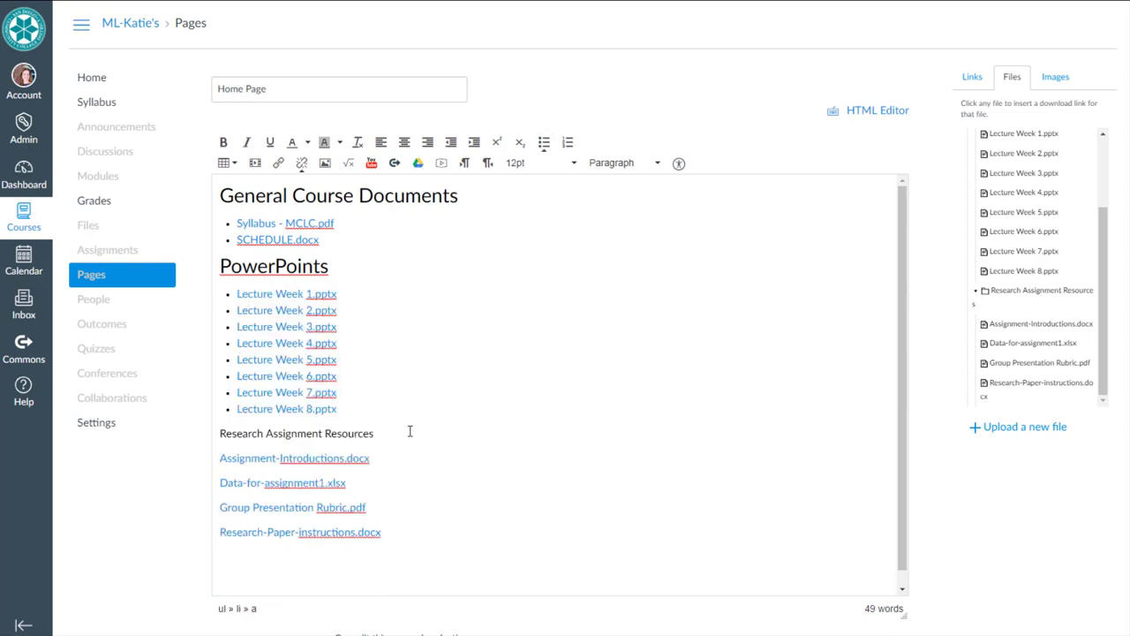
- Make Research Assignment Resources a Header 2 heading and bullet its four file links
{"action": "left_click_drag", "start_coordinate": [410, 431], "coordinate": [220, 441]}
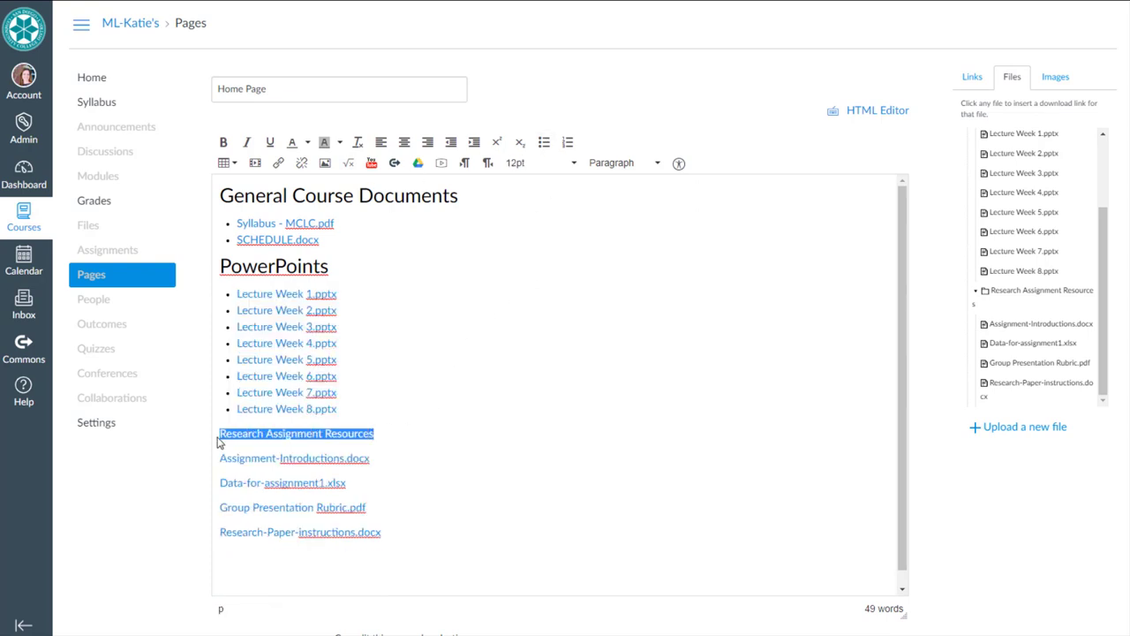
{"action": "left_click", "coordinate": [636, 164]}
{"action": "left_click", "coordinate": [642, 210]}
{"action": "left_click_drag", "start_coordinate": [385, 542], "coordinate": [212, 464]}
{"action": "left_click", "coordinate": [544, 143]}
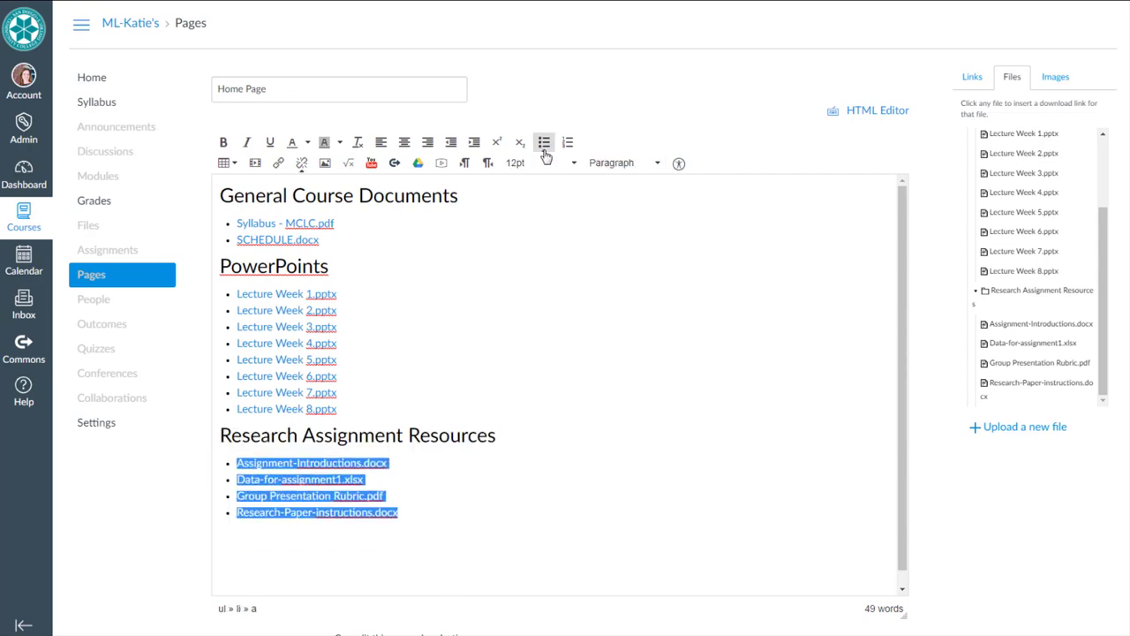
{"action": "left_click", "coordinate": [558, 511]}
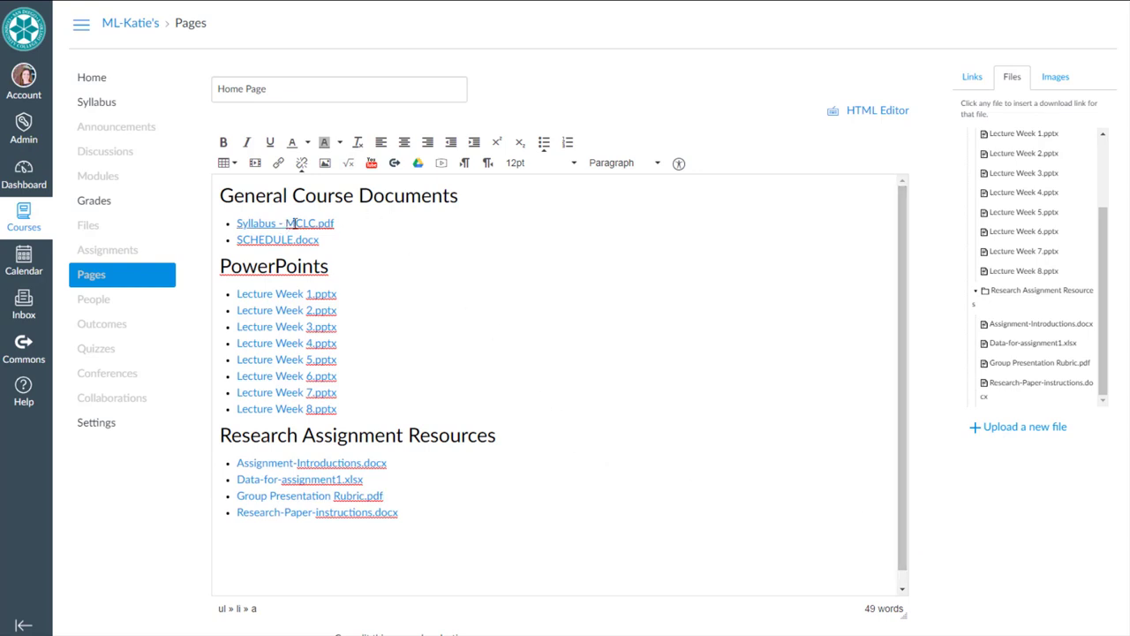
- Edit the first two link texts to read Syllabus.pdf and Schedule.docx
{"action": "left_click", "coordinate": [315, 224]}
{"action": "key", "text": "BackSpace"}
{"action": "key", "text": "BackSpace"}
{"action": "key", "text": "BackSpace"}
{"action": "key", "text": "BackSpace"}
{"action": "key", "text": "BackSpace"}
{"action": "key", "text": "BackSpace"}
{"action": "key", "text": "BackSpace"}
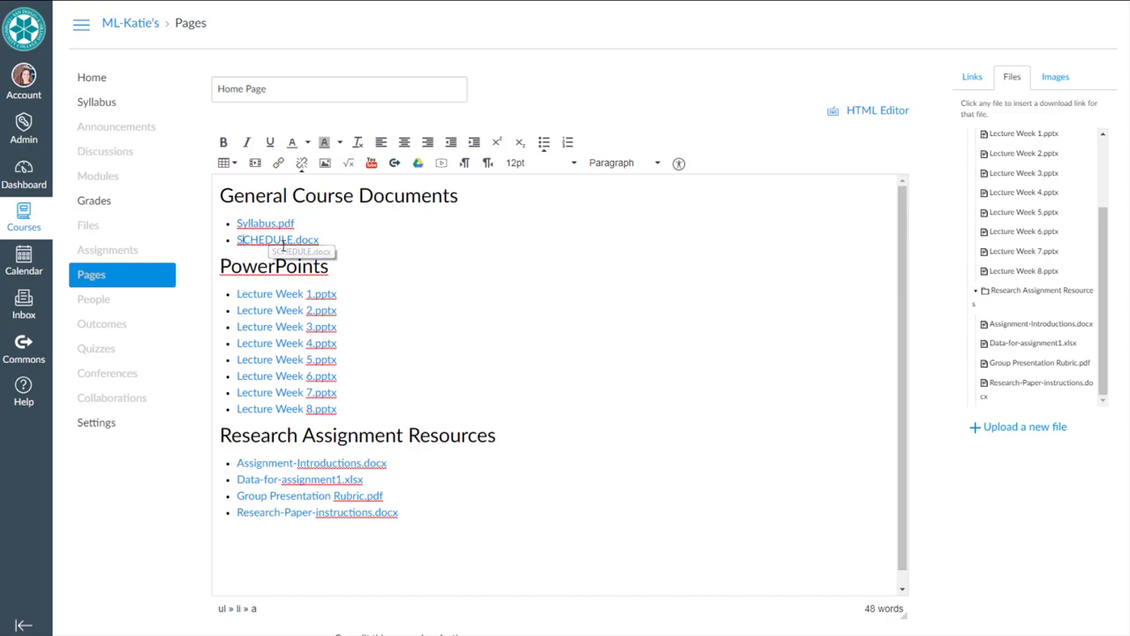
{"action": "type", "text": "chedule"}
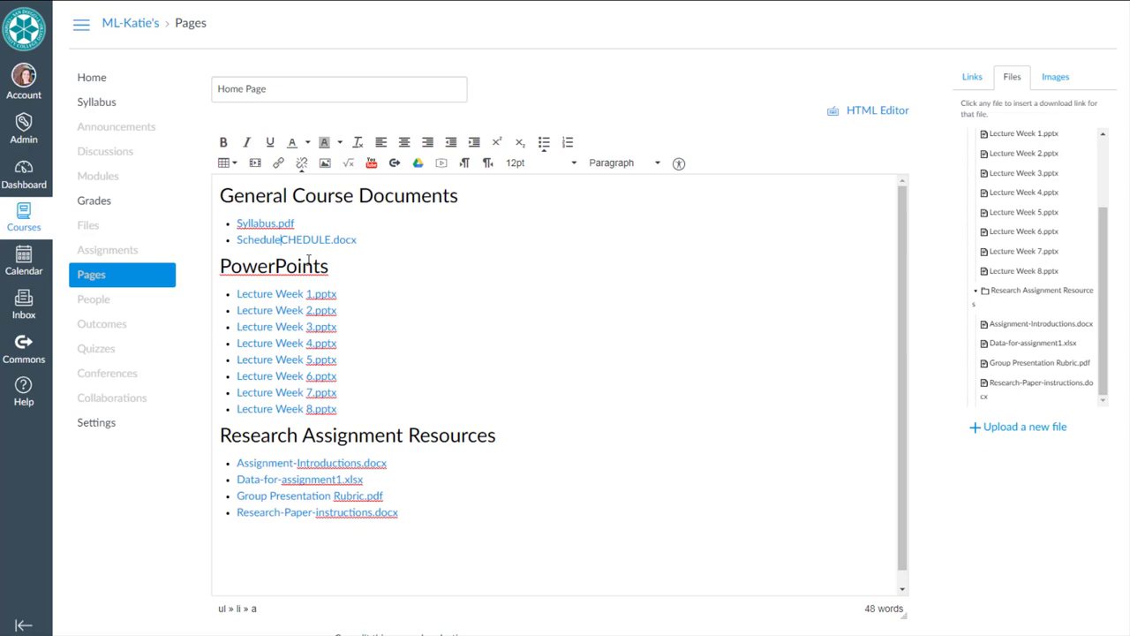
{"action": "key", "text": "Delete"}
{"action": "key", "text": "Delete"}
{"action": "key", "text": "Delete"}
{"action": "key", "text": "Delete"}
{"action": "key", "text": "Delete"}
{"action": "key", "text": "Delete"}
{"action": "key", "text": "Delete"}
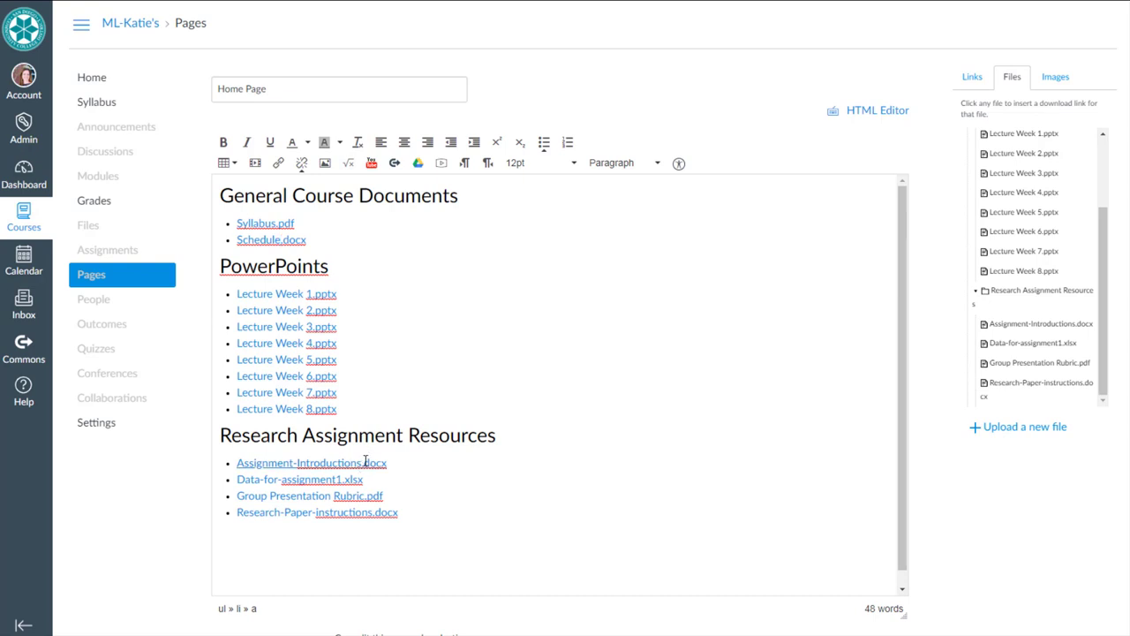
- Save and publish the Home Page, set it as the course front page, and return home
{"action": "scroll", "coordinate": [980, 530], "scroll_direction": "down", "scroll_amount": 3}
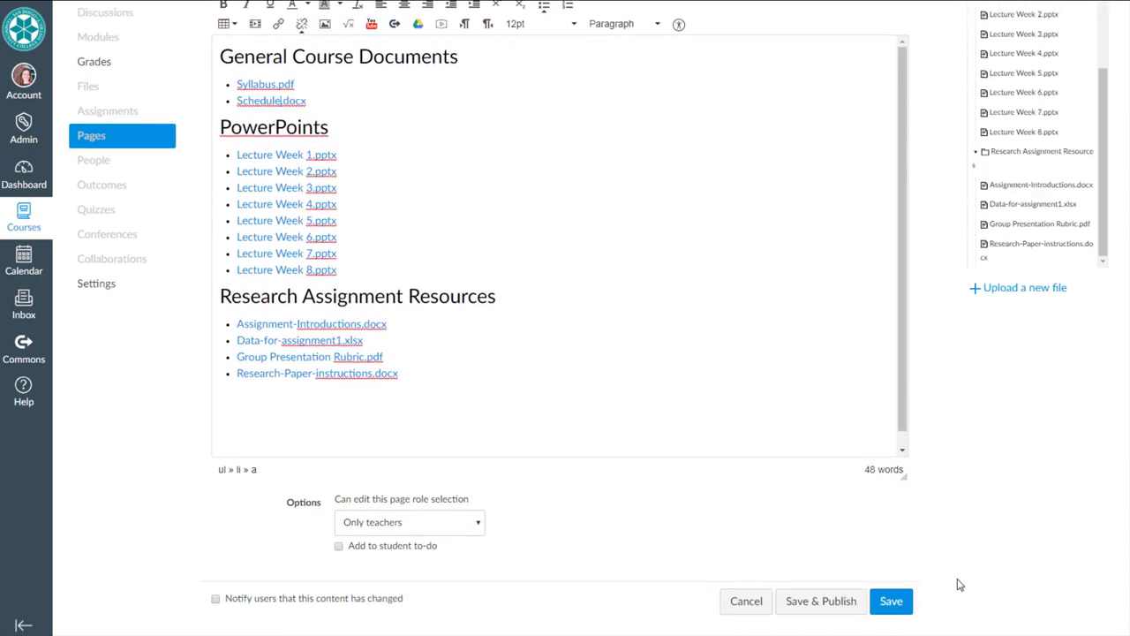
{"action": "left_click", "coordinate": [817, 606]}
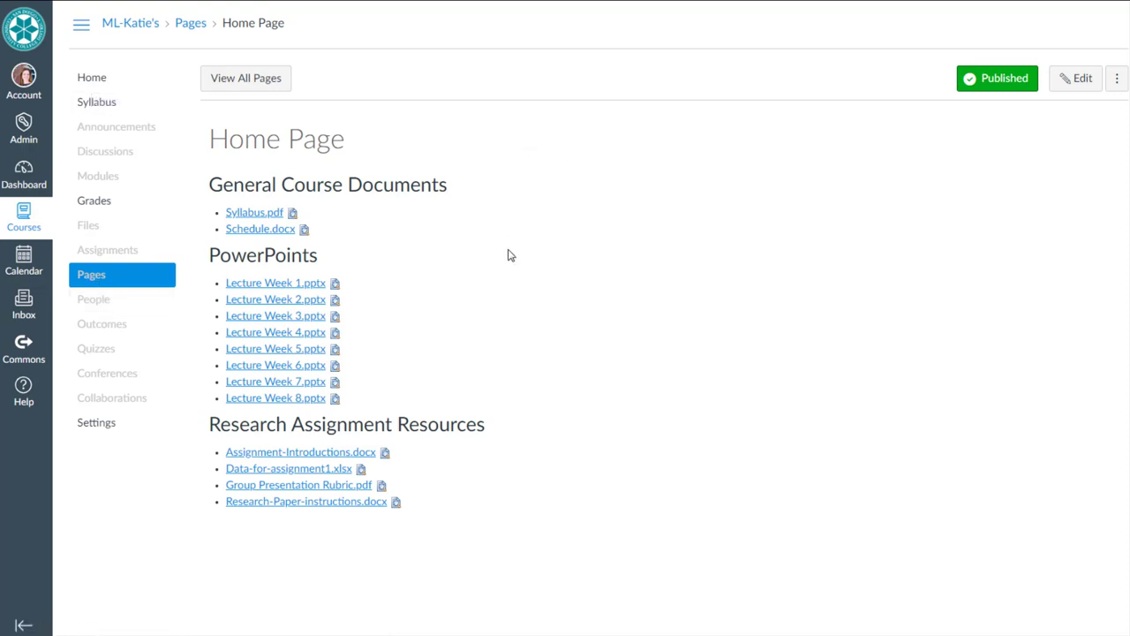
{"action": "left_click", "coordinate": [1116, 79]}
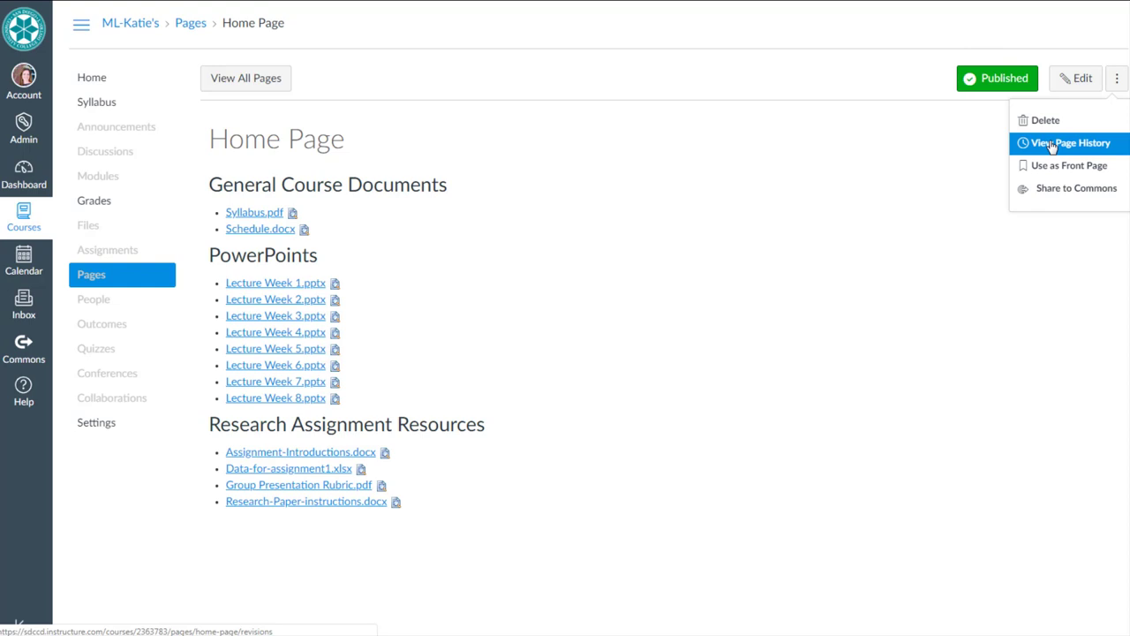
{"action": "left_click", "coordinate": [1046, 169]}
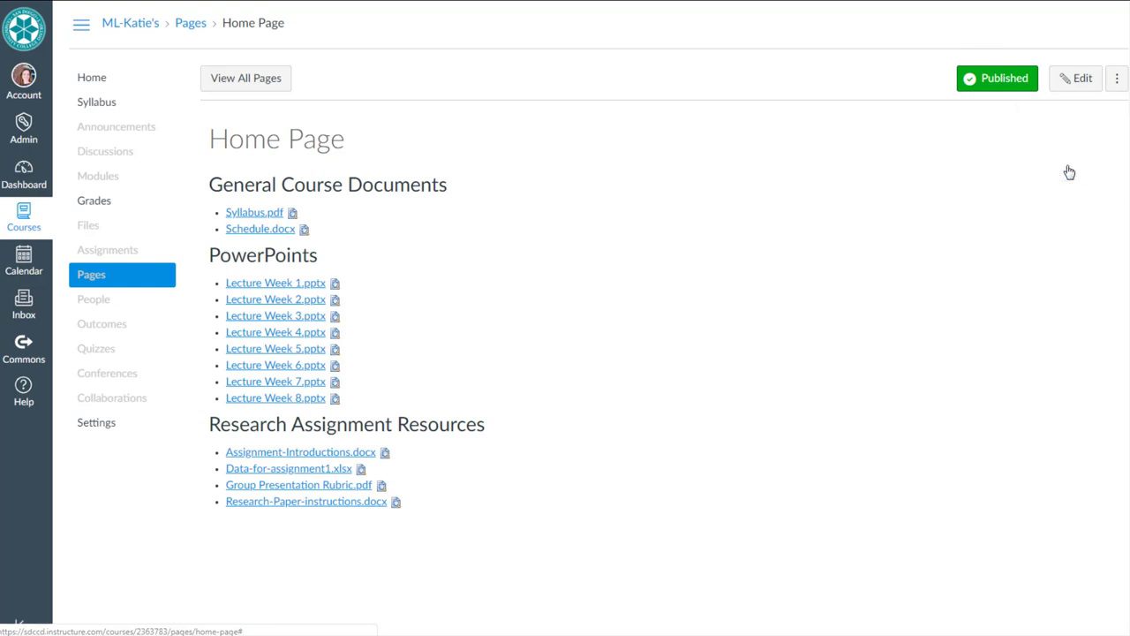
{"action": "left_click", "coordinate": [89, 81]}
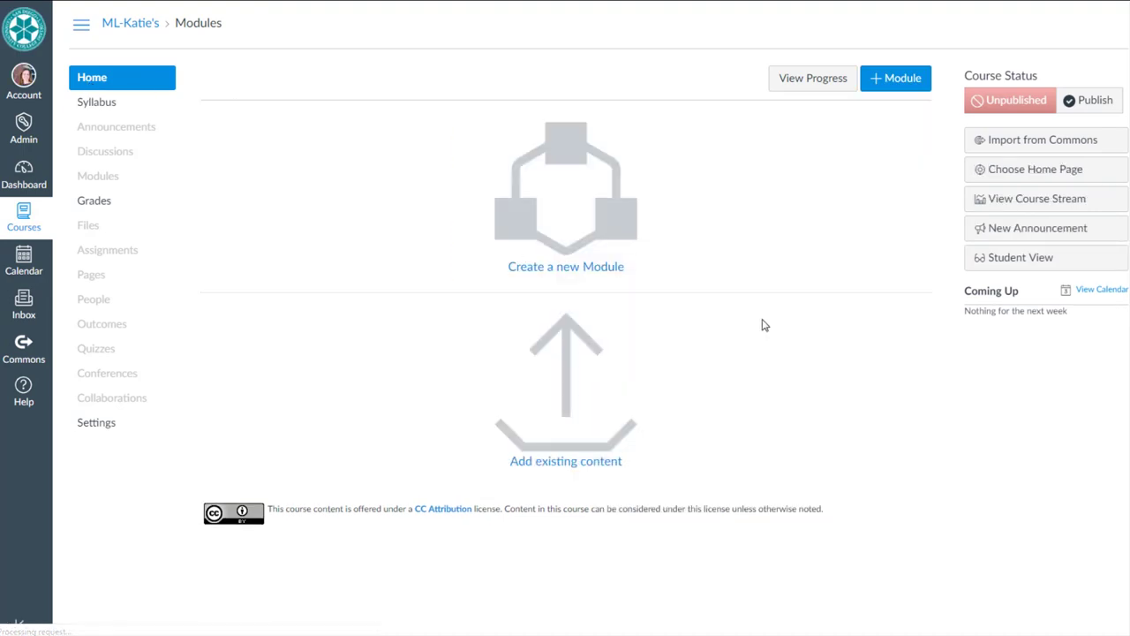
- Set the course home to the Pages Front Page, then preview the course in Student View
{"action": "left_click", "coordinate": [1032, 180]}
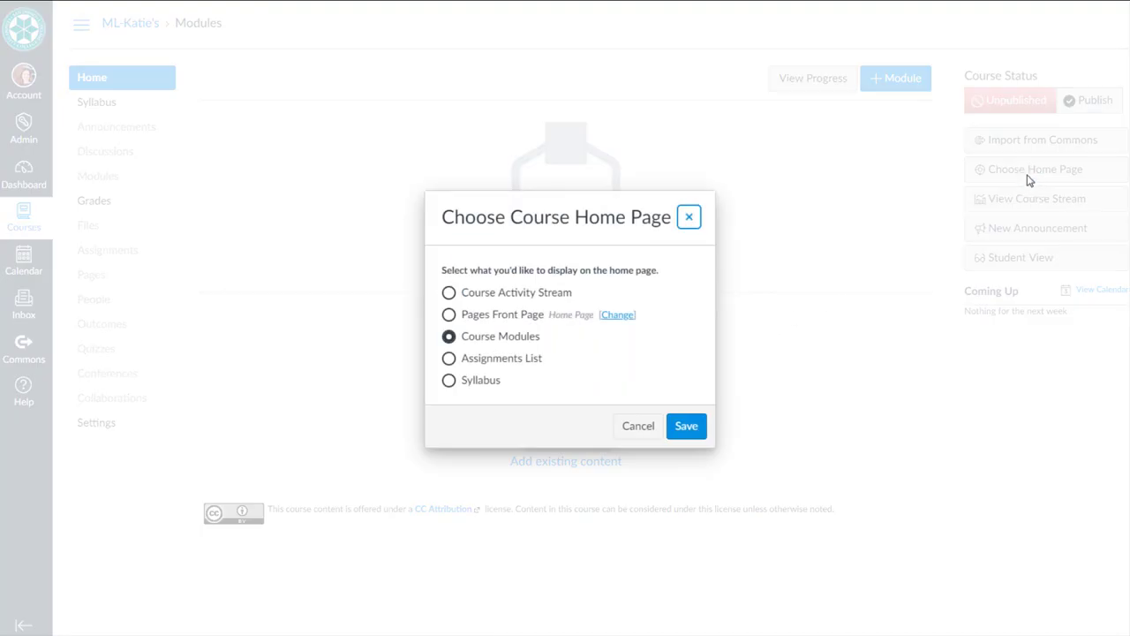
{"action": "left_click", "coordinate": [448, 316]}
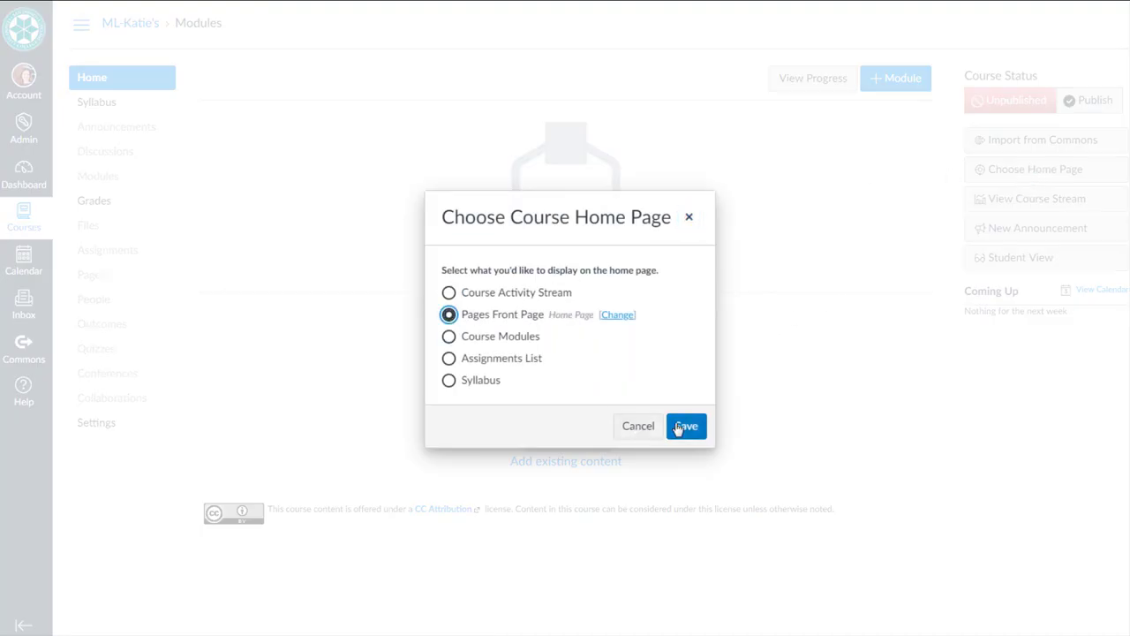
{"action": "left_click", "coordinate": [684, 427]}
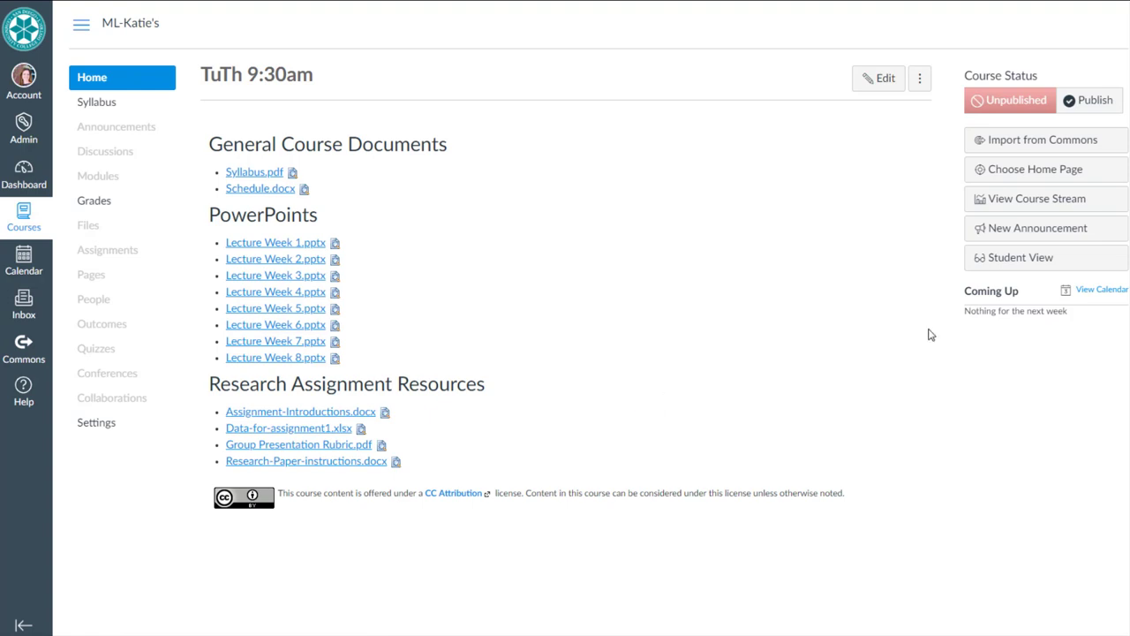
{"action": "left_click", "coordinate": [1014, 267]}
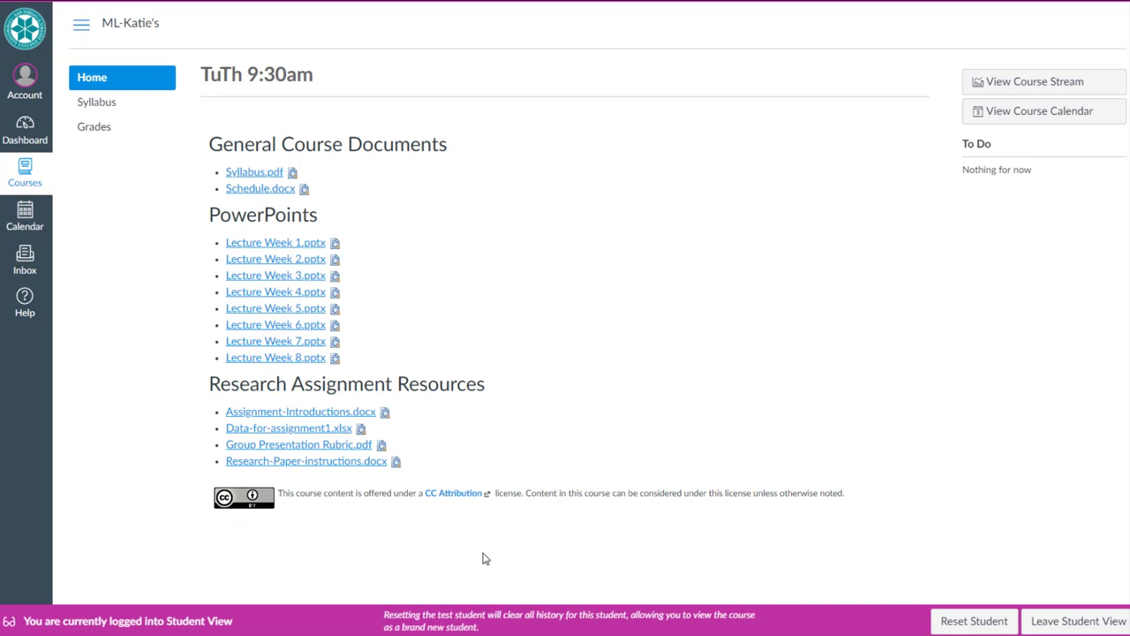
{"action": "left_click", "coordinate": [292, 173]}
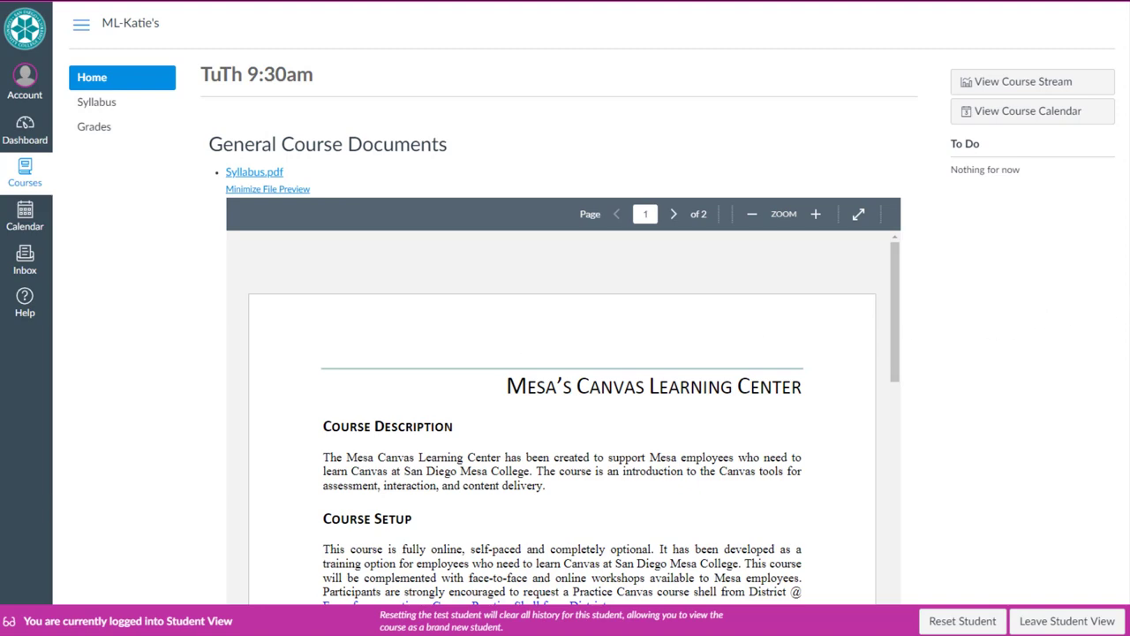
{"action": "scroll", "coordinate": [893, 334], "scroll_direction": "down", "scroll_amount": 3}
{"action": "scroll", "coordinate": [891, 338], "scroll_direction": "up", "scroll_amount": 3}
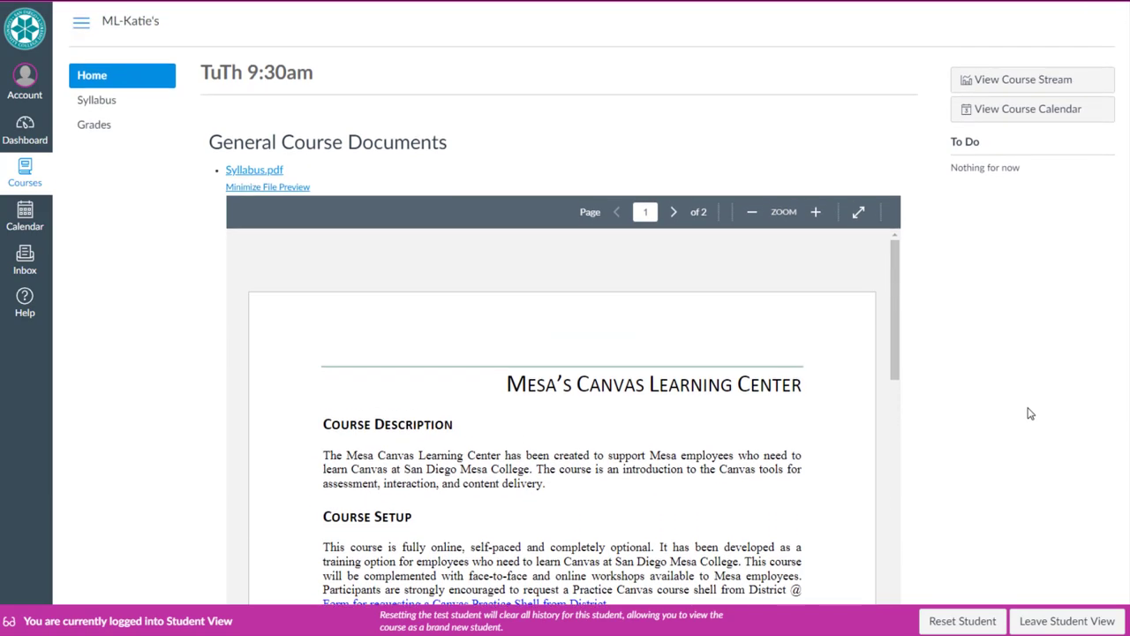
{"action": "left_click", "coordinate": [296, 189]}
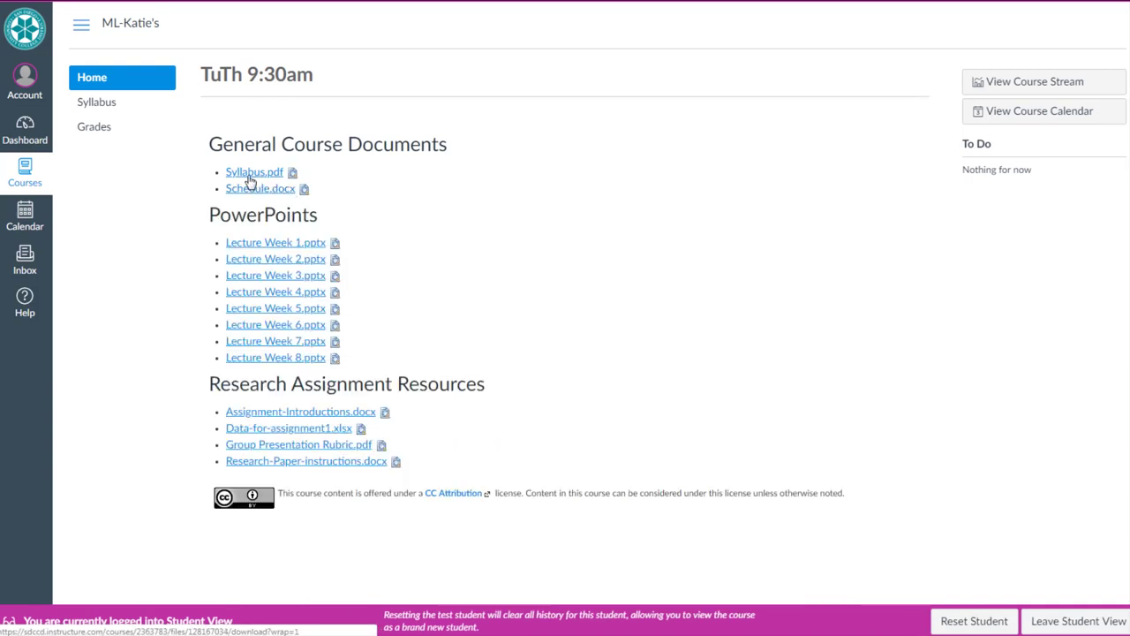